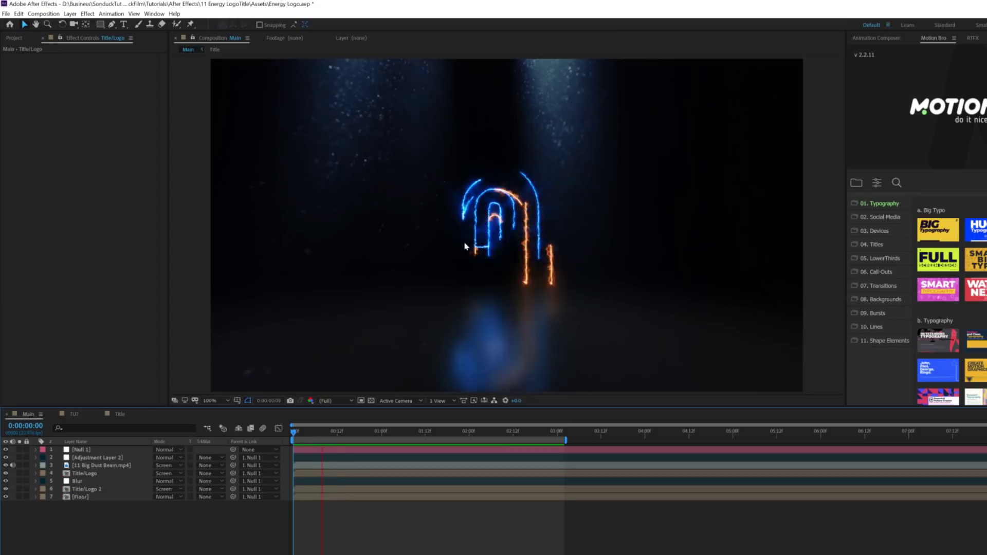
Step: Stop the energy logo preview and switch to the TUT composition
key(space)
click(75, 414)
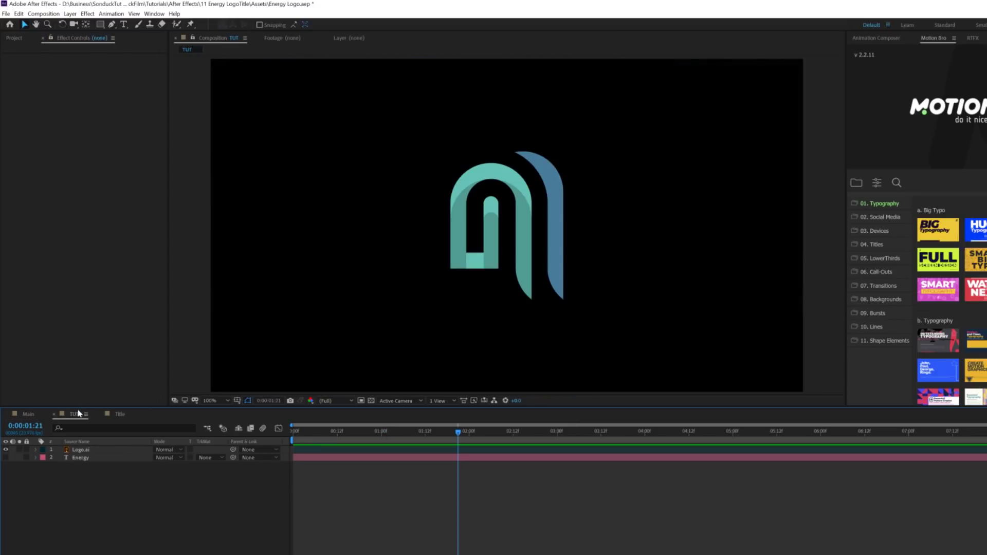
click(92, 450)
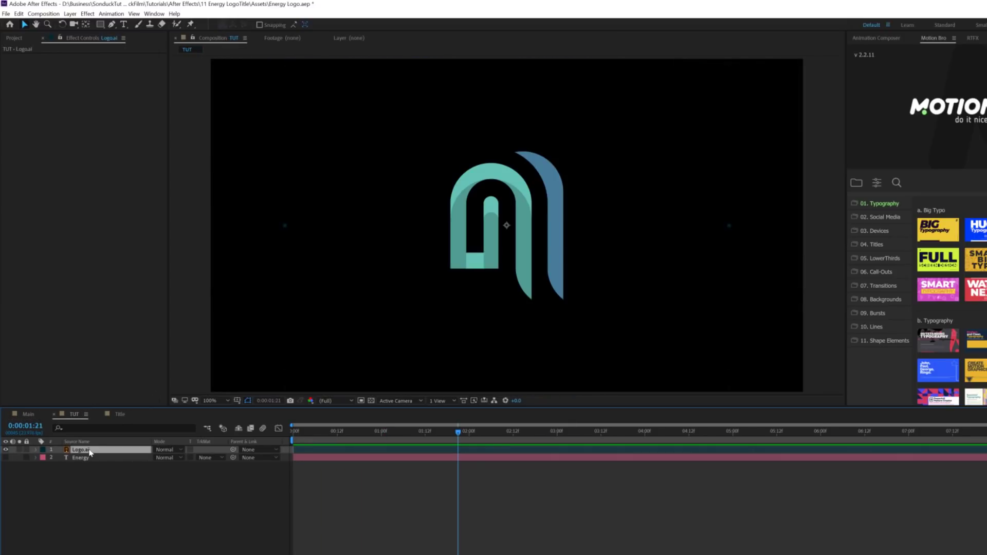
click(6, 449)
click(6, 457)
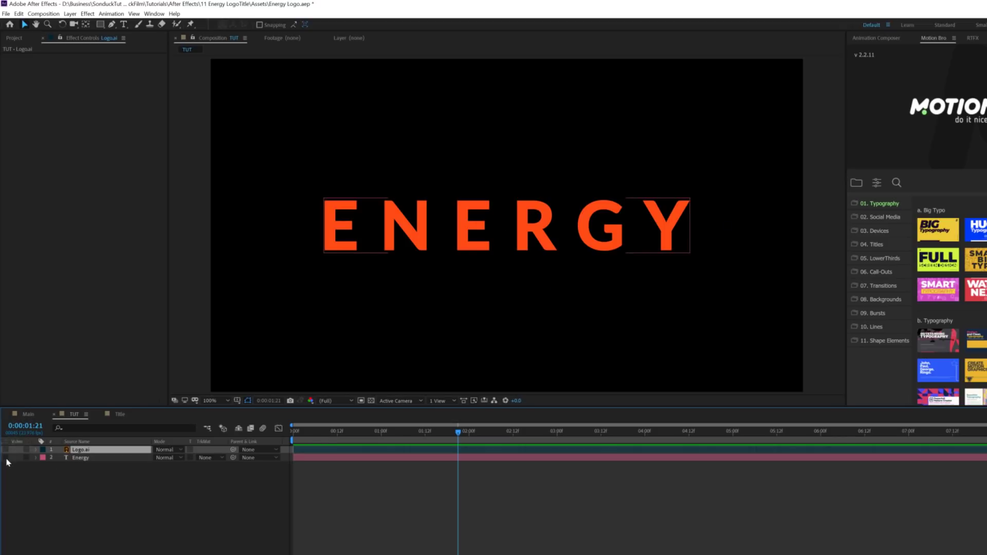
click(6, 458)
click(6, 449)
click(5, 449)
click(6, 458)
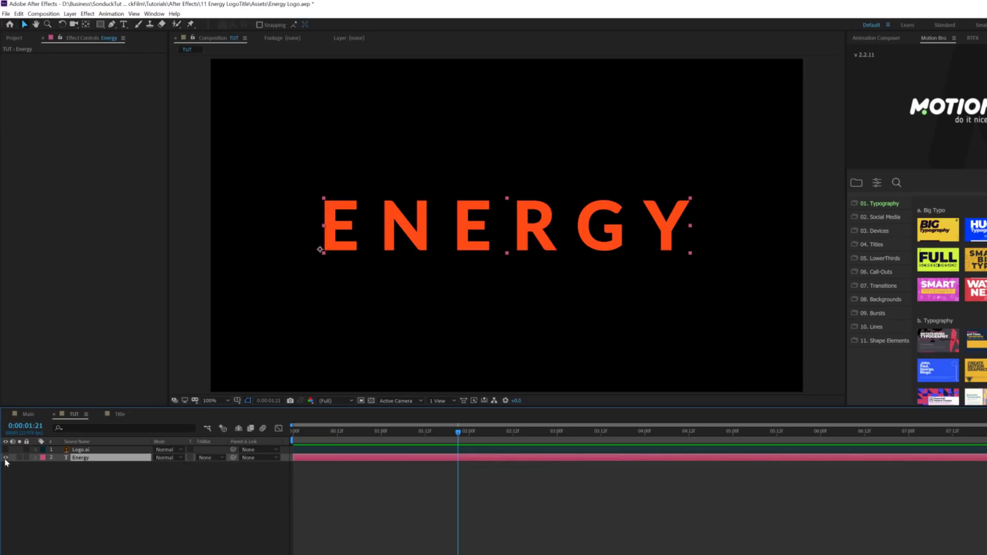
right_click(99, 459)
mouse_move(124, 400)
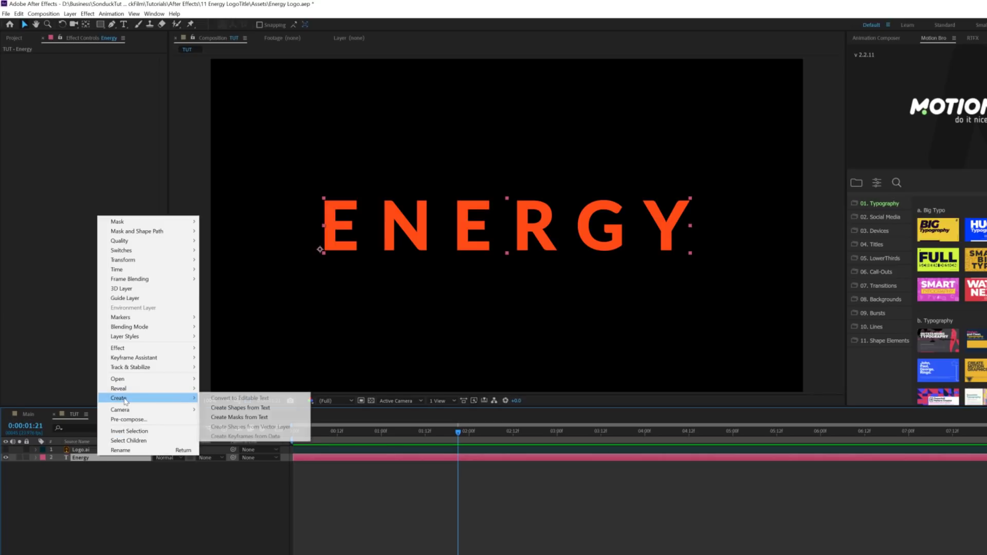
click(251, 417)
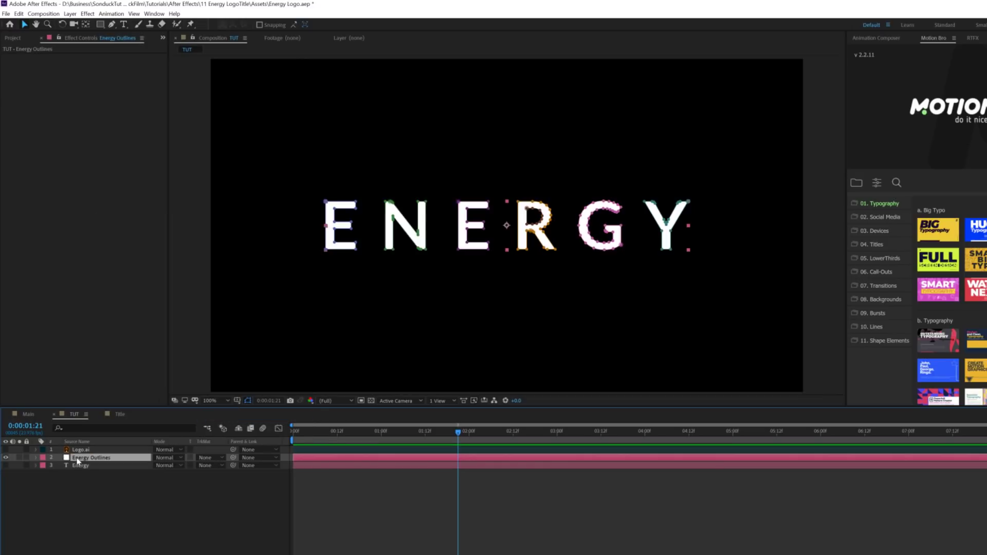
key(Delete)
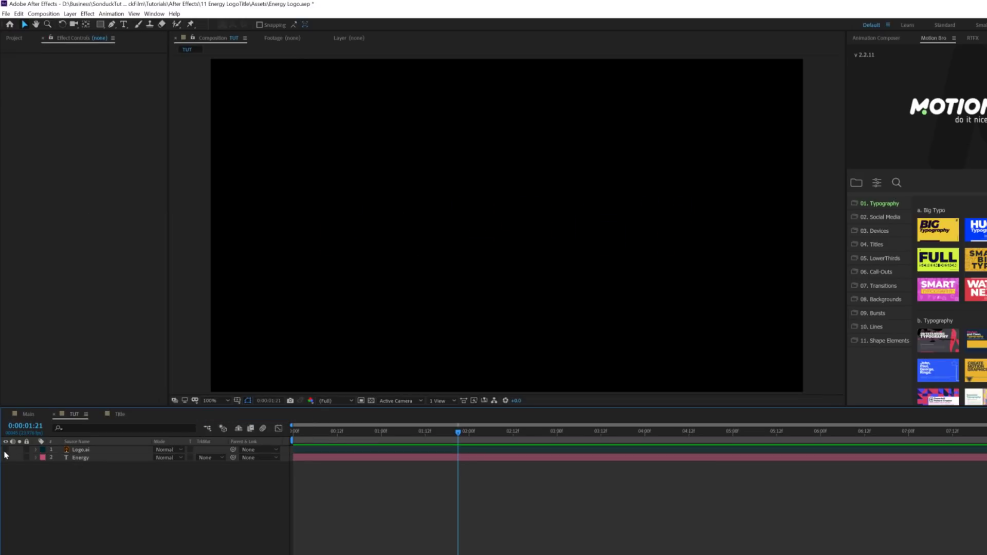
click(6, 450)
click(77, 450)
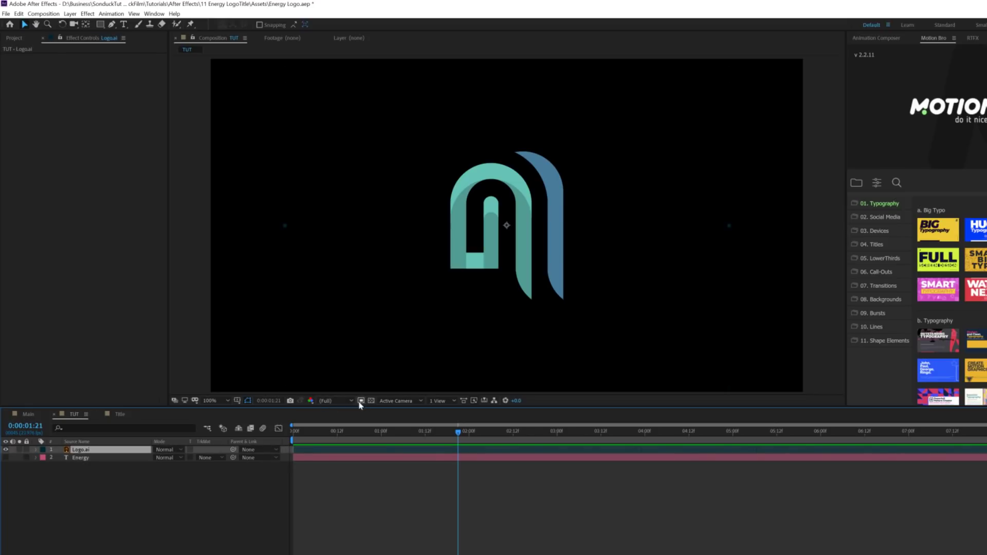
click(371, 400)
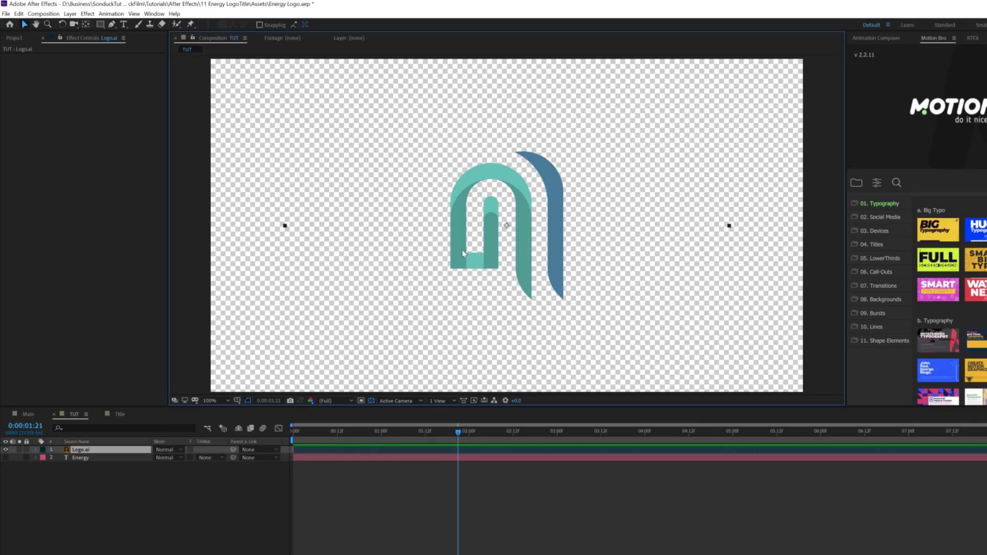
click(371, 400)
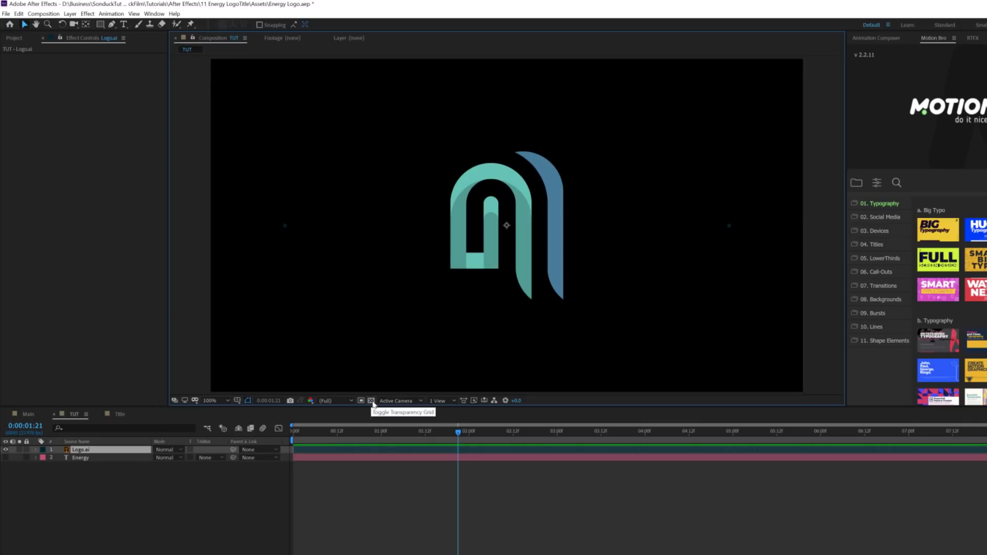
click(372, 401)
click(371, 400)
Step: Auto-trace the Logo.ai layer into mask paths
click(70, 14)
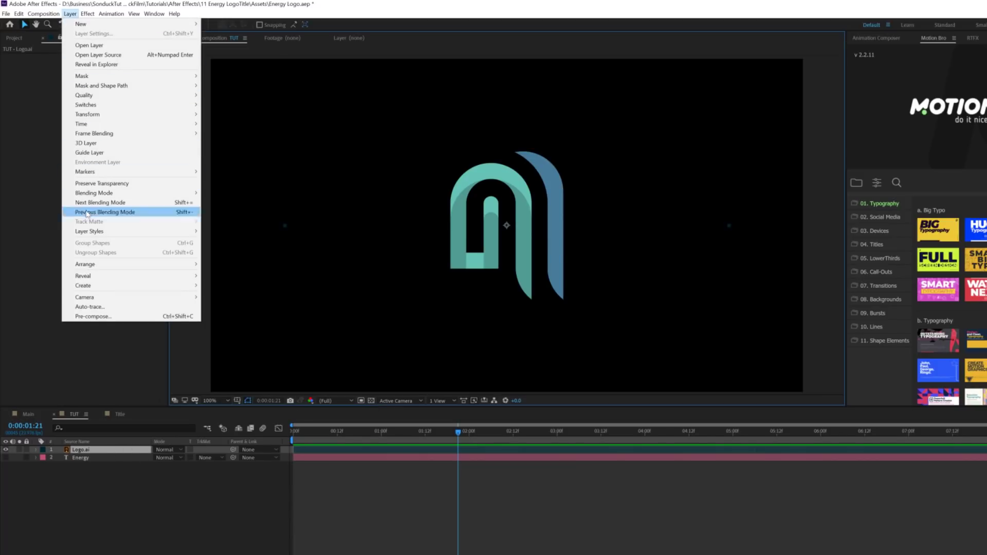
click(90, 307)
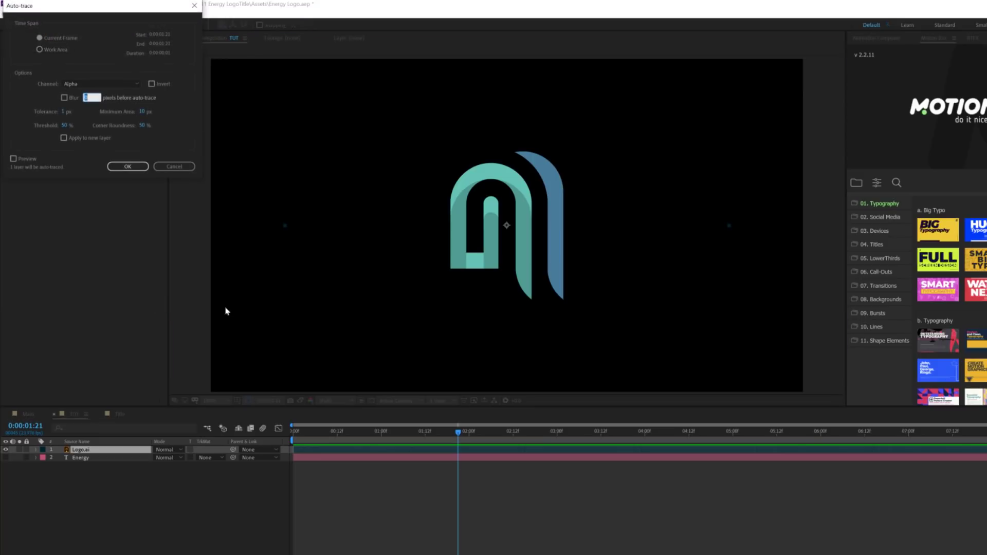
mouse_move(61, 9)
mouse_down()
mouse_move(249, 115)
mouse_move(278, 169)
mouse_up()
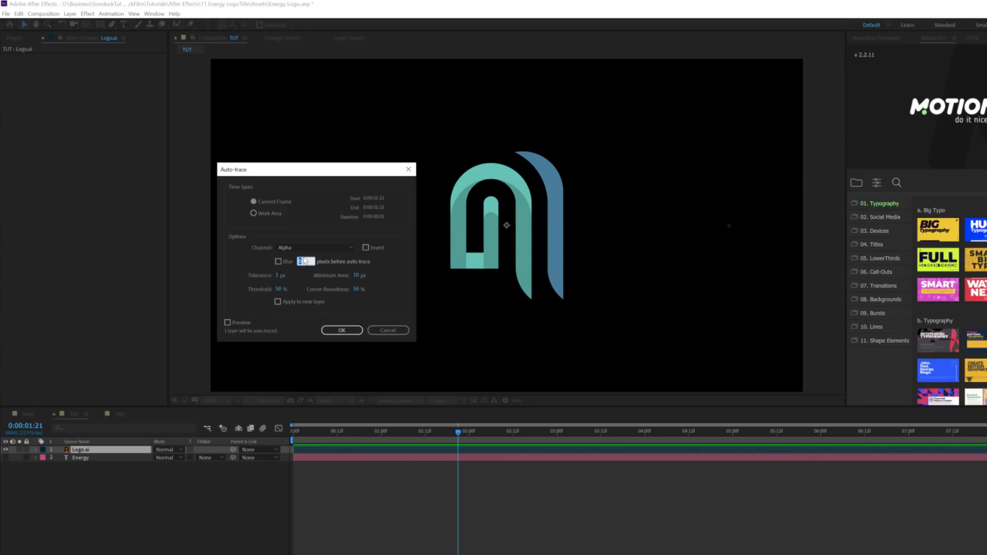
click(345, 330)
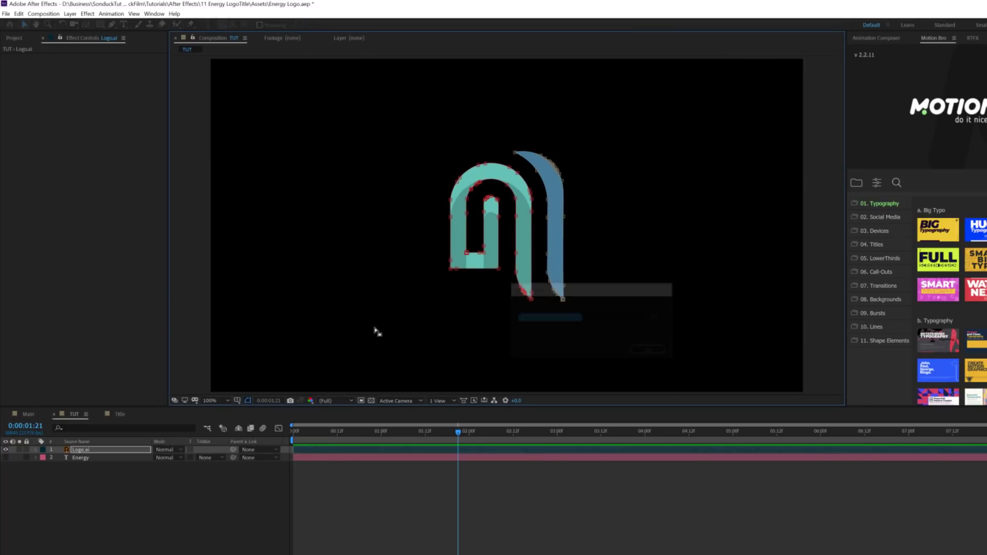
Step: Restore the Energy Outlines layer, hide it, and reselect Logo.ai
scroll(516, 225, up, 1)
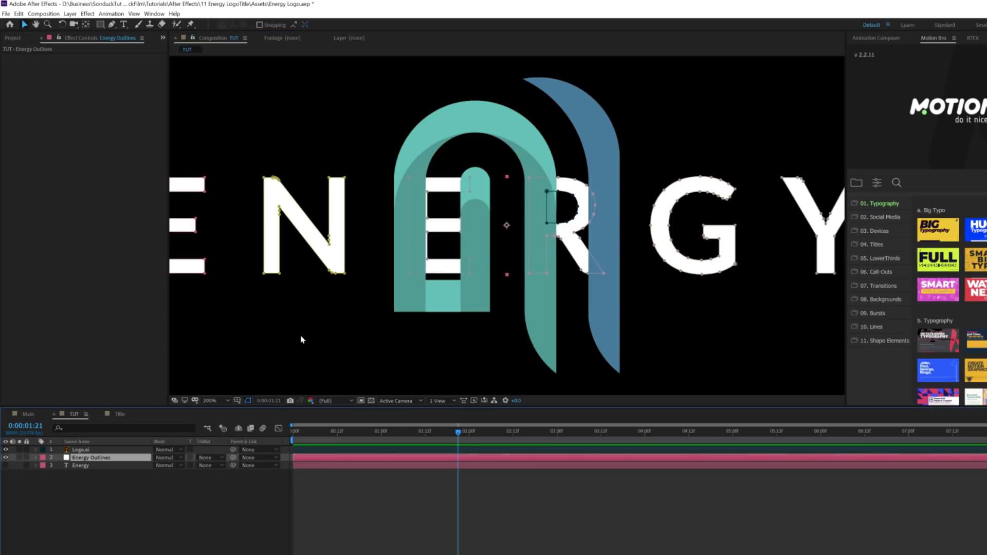
key(comma)
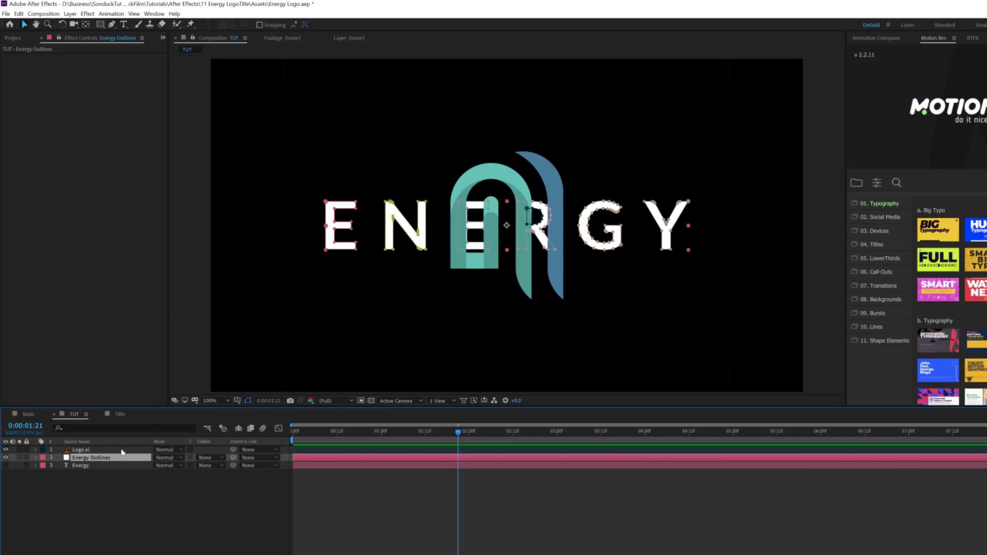
click(7, 458)
click(99, 451)
Step: Apply Video Copilot Saber to Logo.ai and set its Core Type to Layer Masks
click(85, 14)
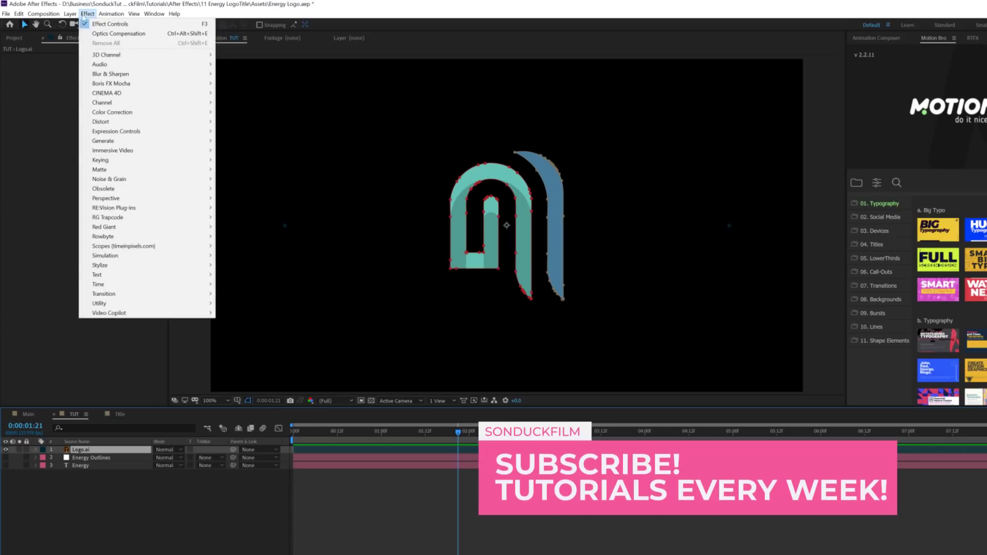
mouse_move(126, 313)
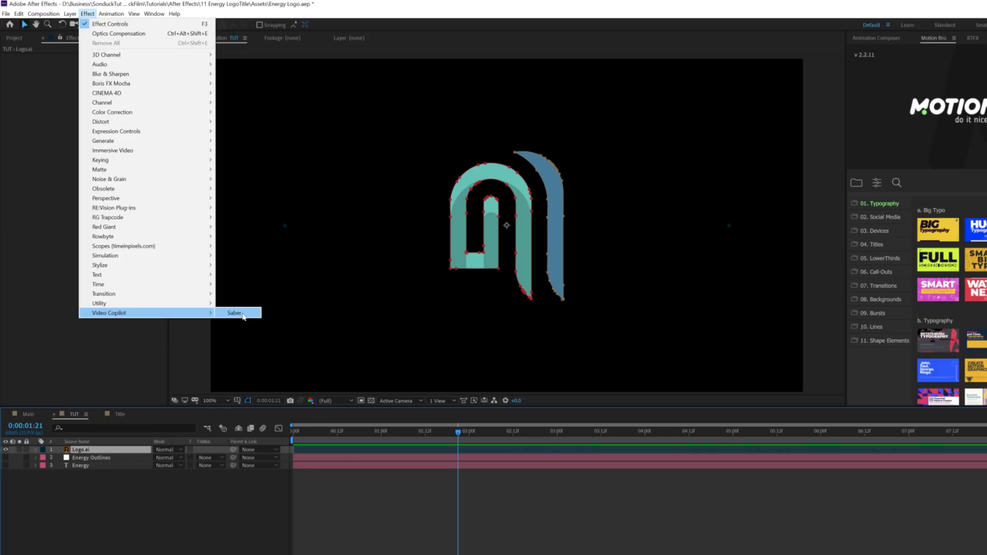
click(236, 314)
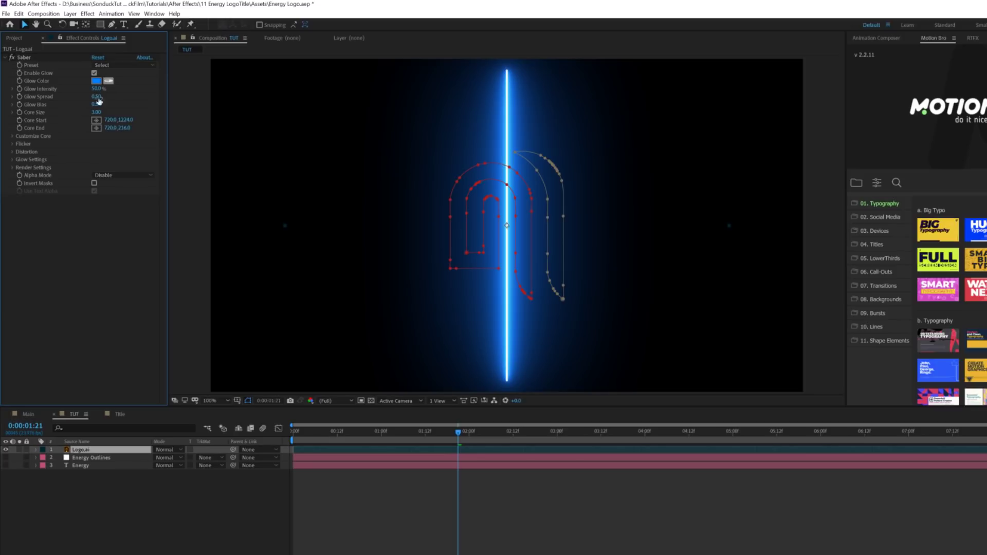
click(13, 136)
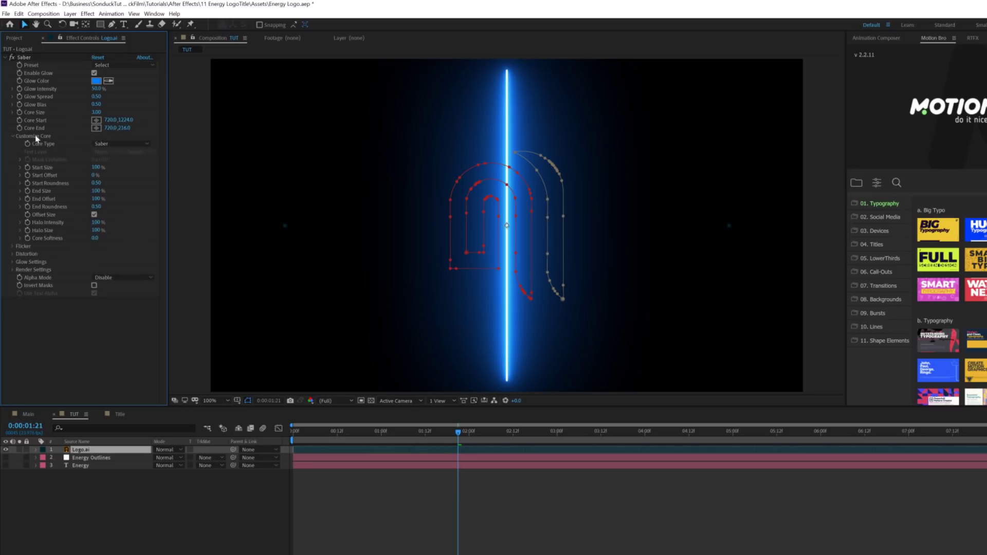
click(110, 144)
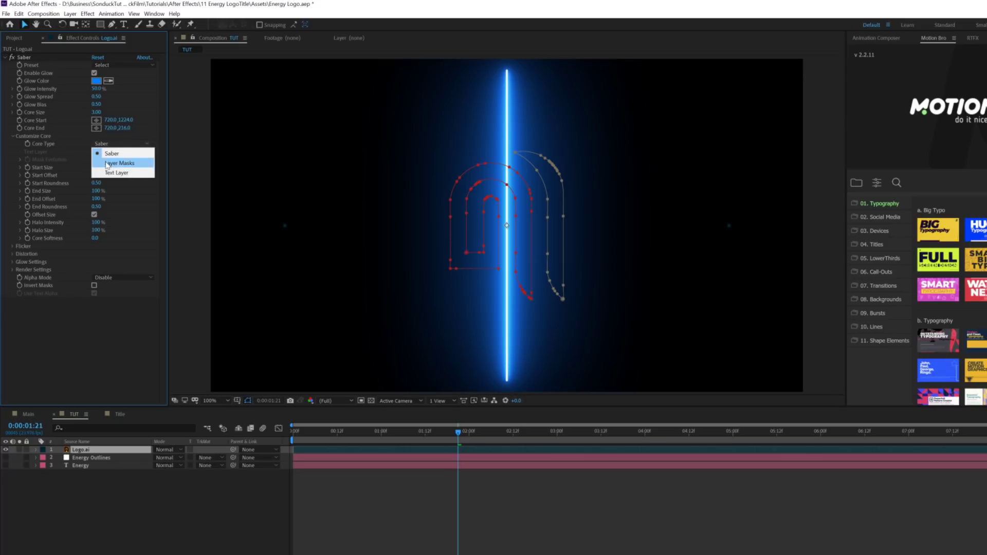
click(130, 163)
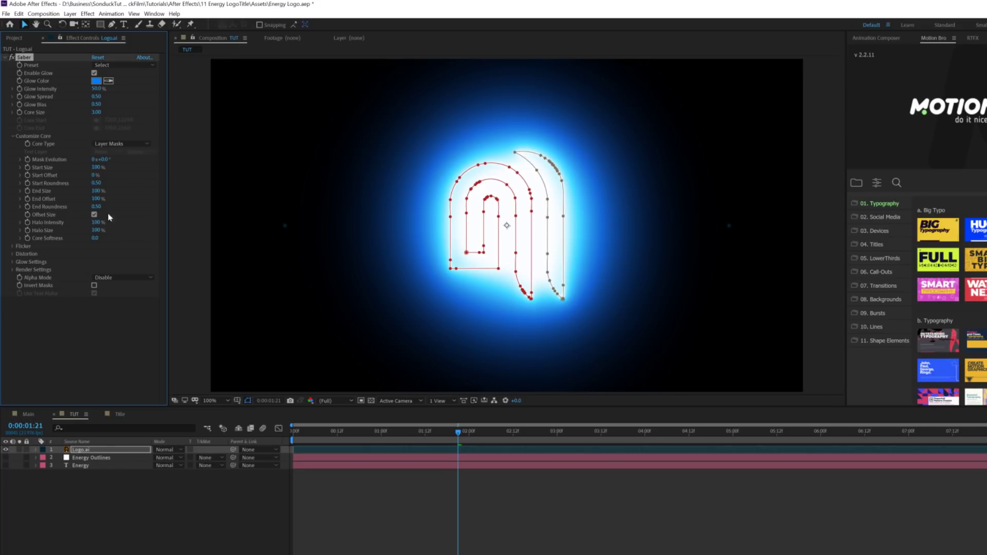
Step: Set Saber End Offset to 33% and hide the mask path outlines in the viewer
click(221, 389)
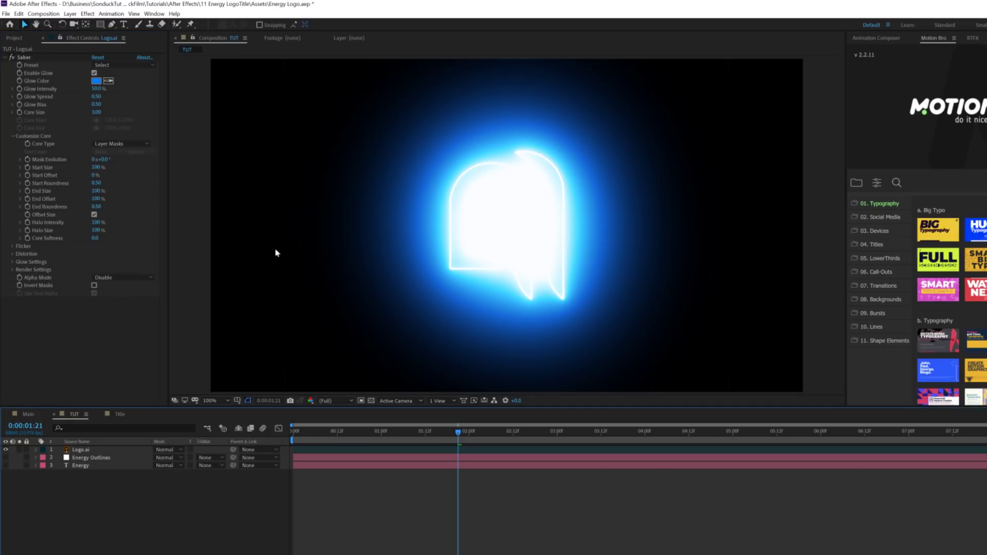
drag(97, 201, 68, 202)
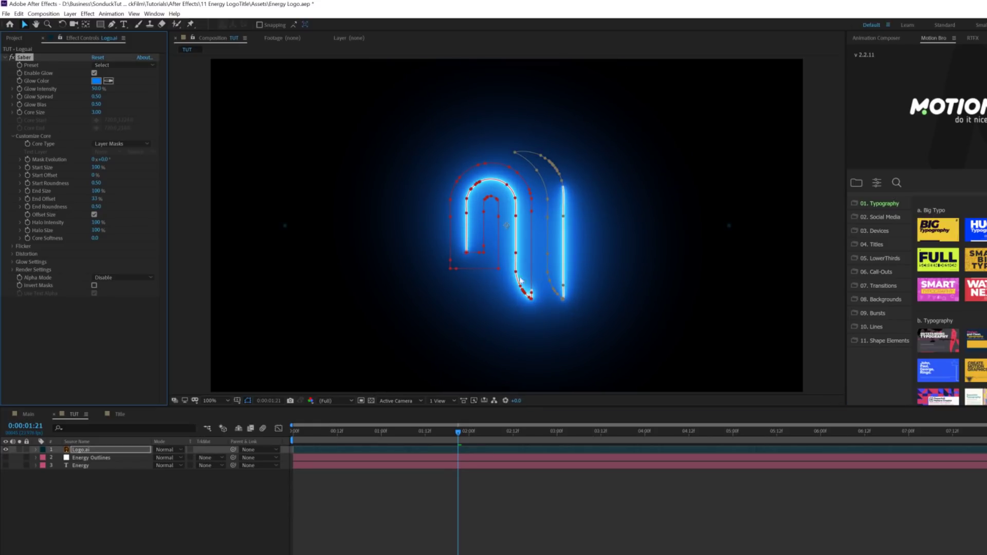
click(248, 401)
click(143, 550)
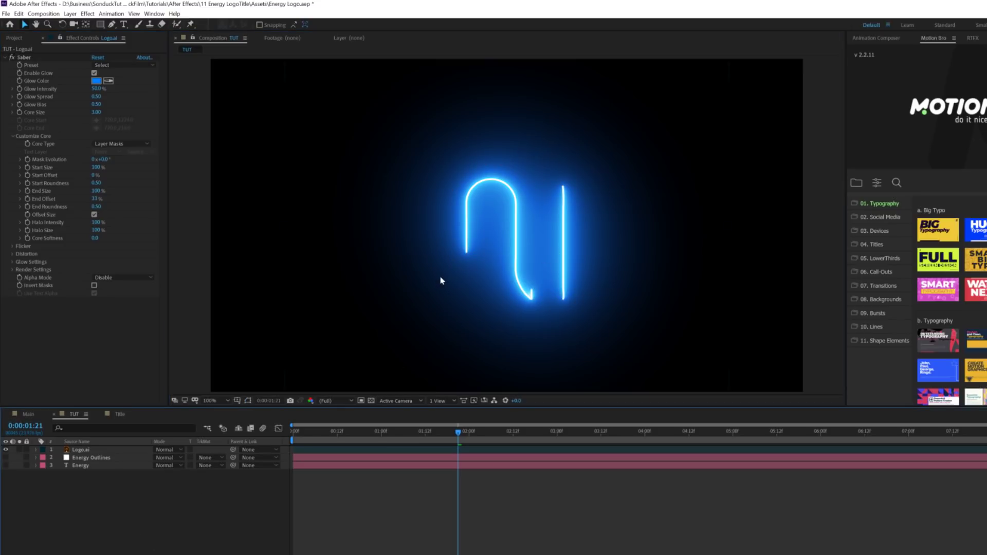
Step: Try the Heat, Portal and Velocity Saber presets, settling on Electric
click(108, 67)
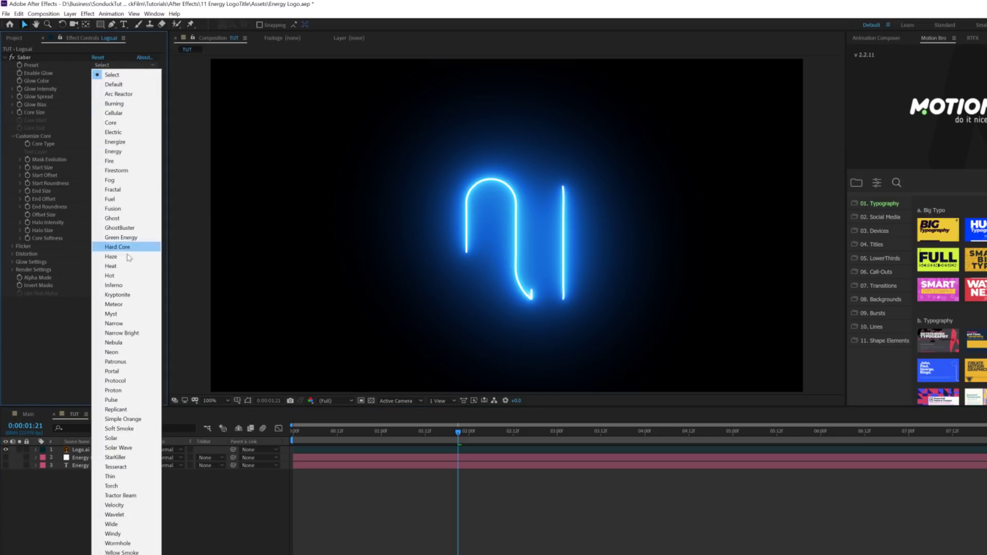
click(140, 267)
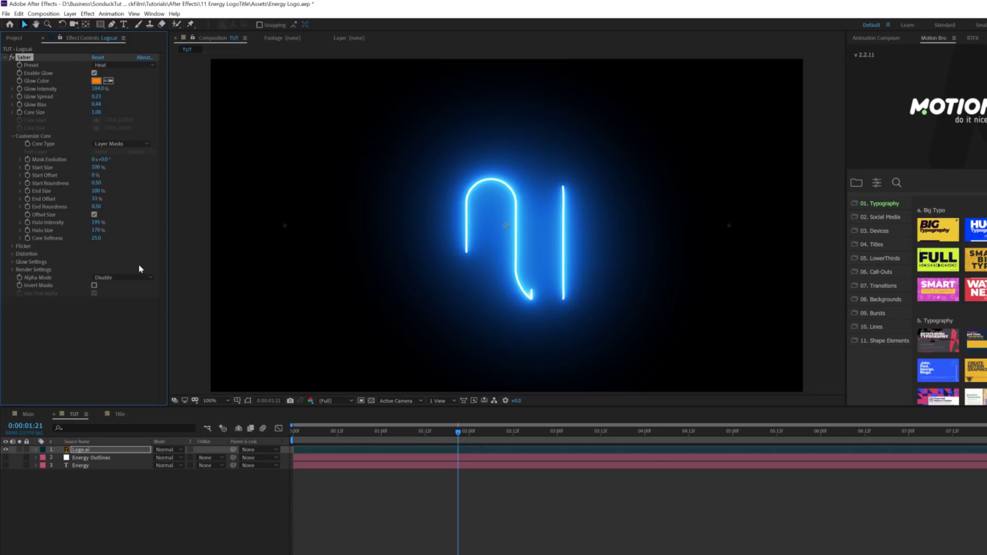
click(123, 65)
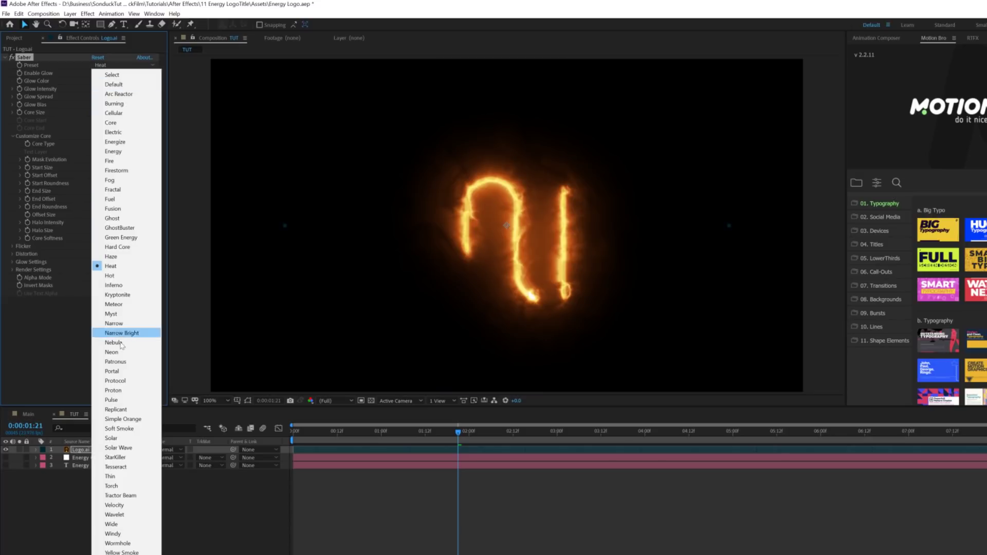
click(124, 365)
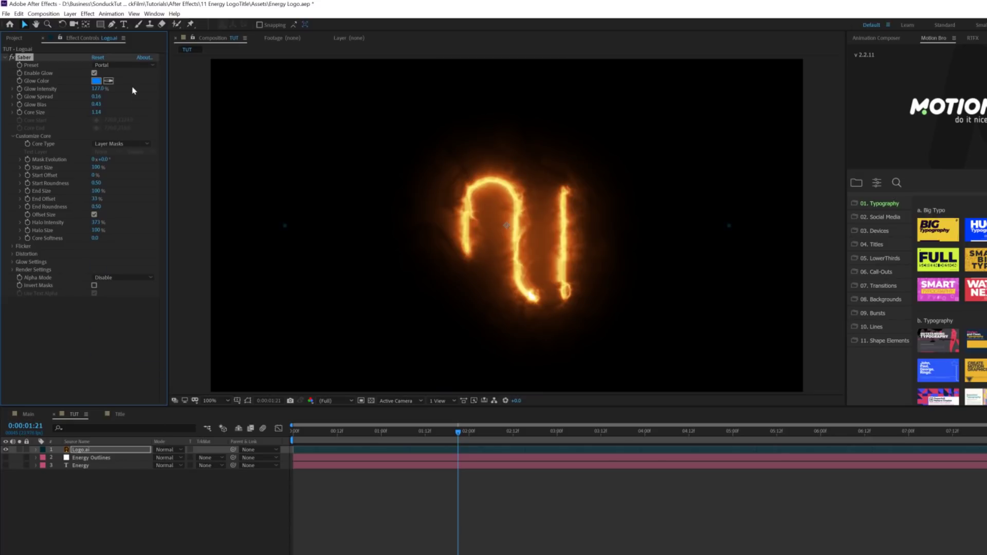
click(129, 67)
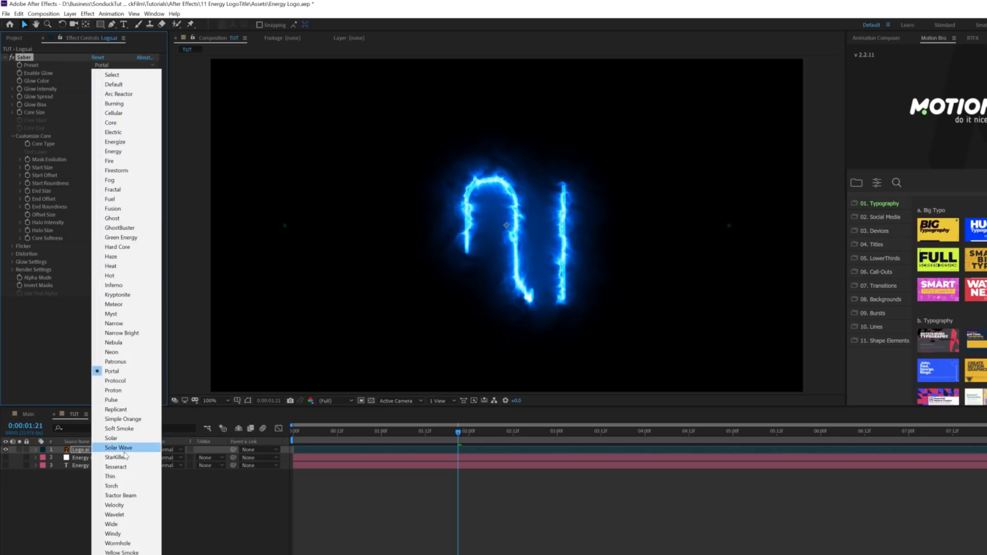
click(122, 504)
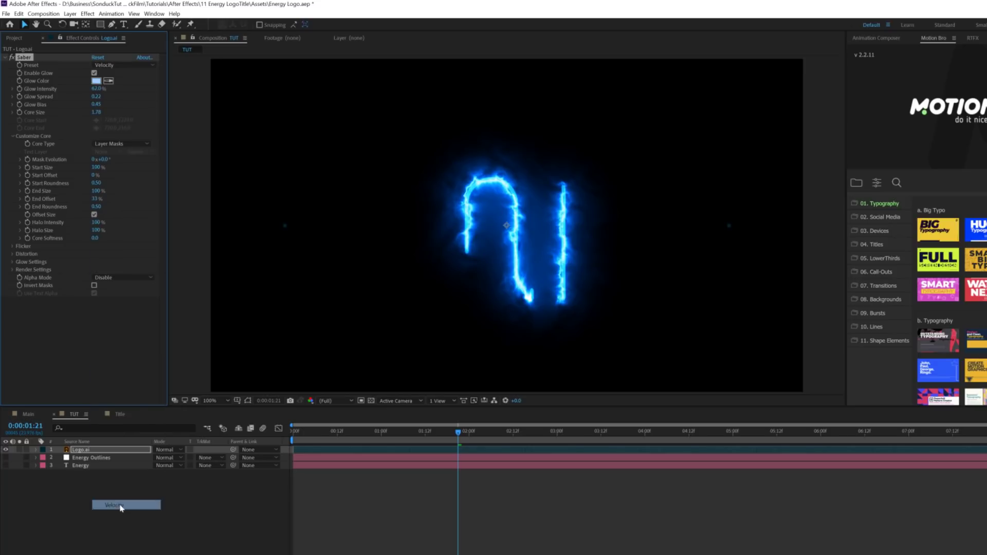
click(115, 65)
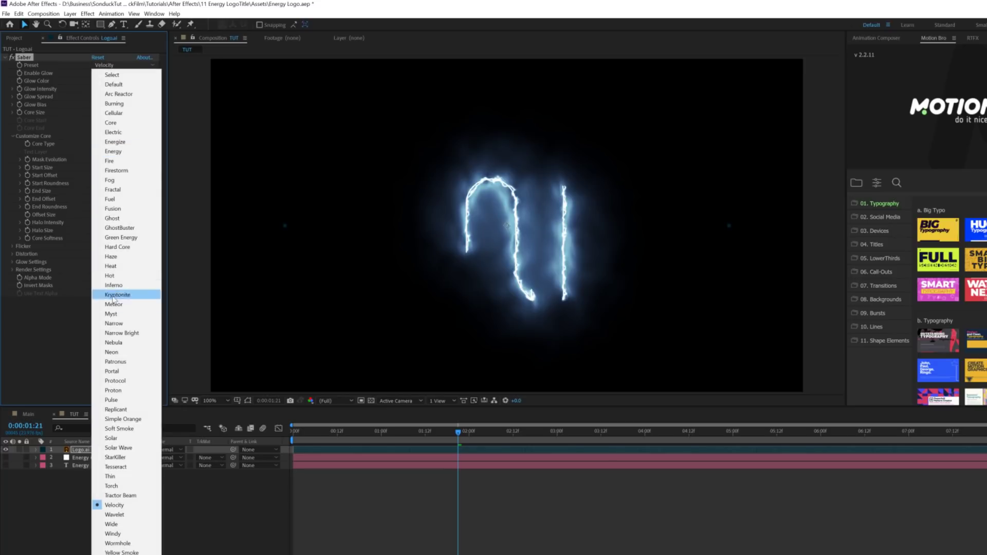
click(122, 135)
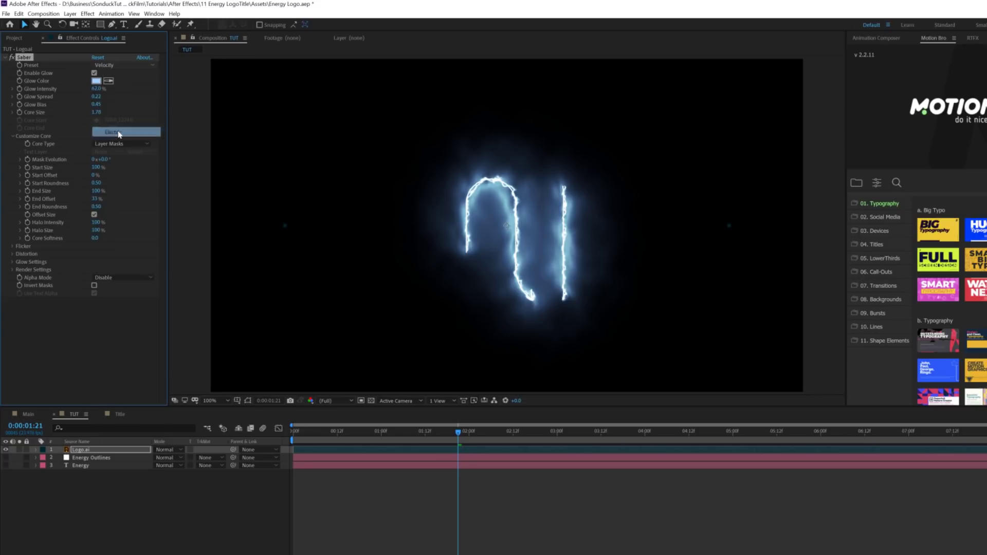
click(96, 81)
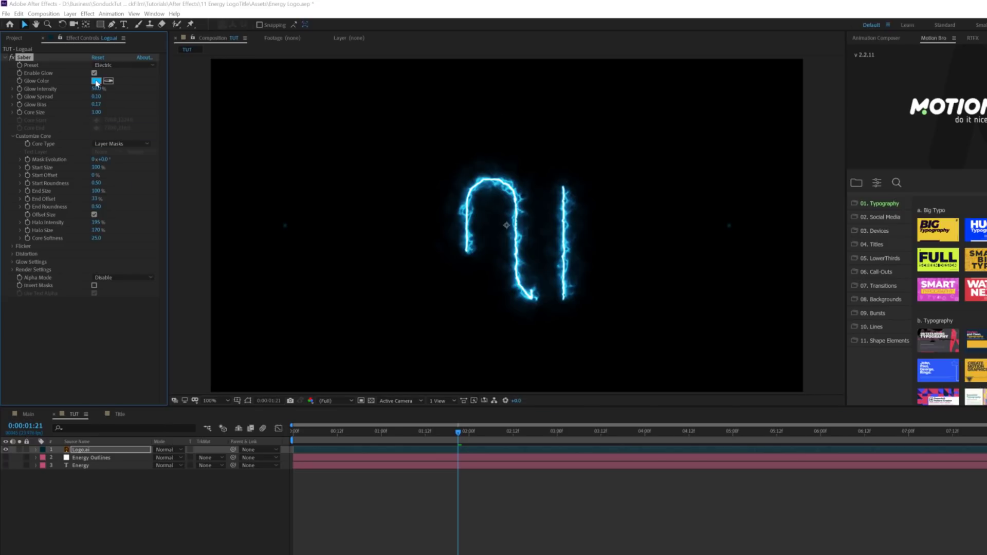
Step: Change the Saber glow colour to pink and set End Offset to 0%
drag(644, 356, 647, 312)
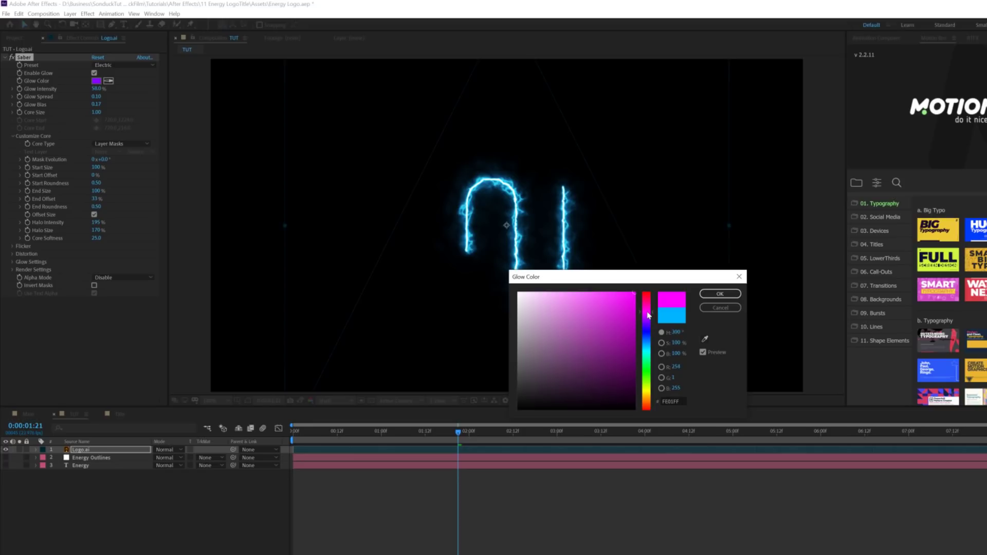
drag(645, 389, 646, 405)
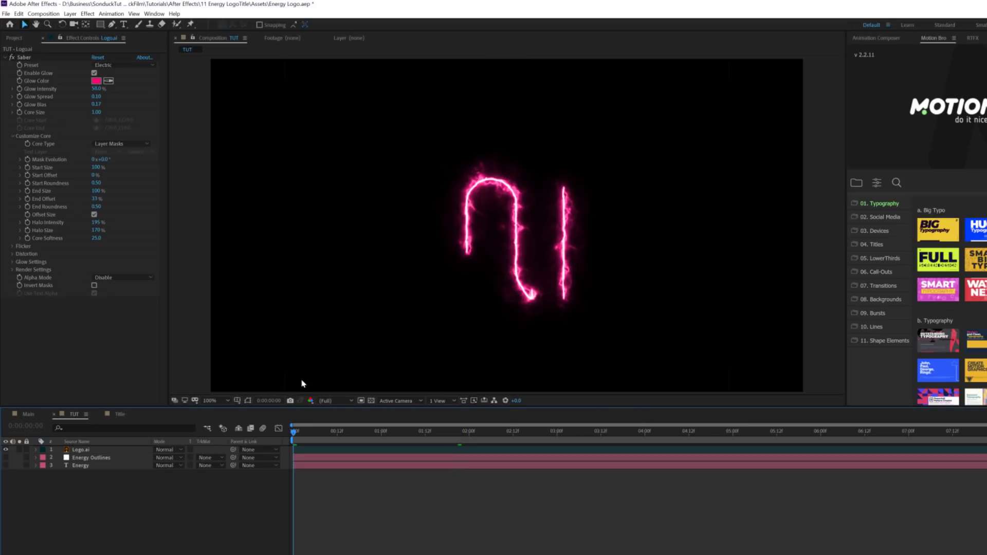
click(86, 207)
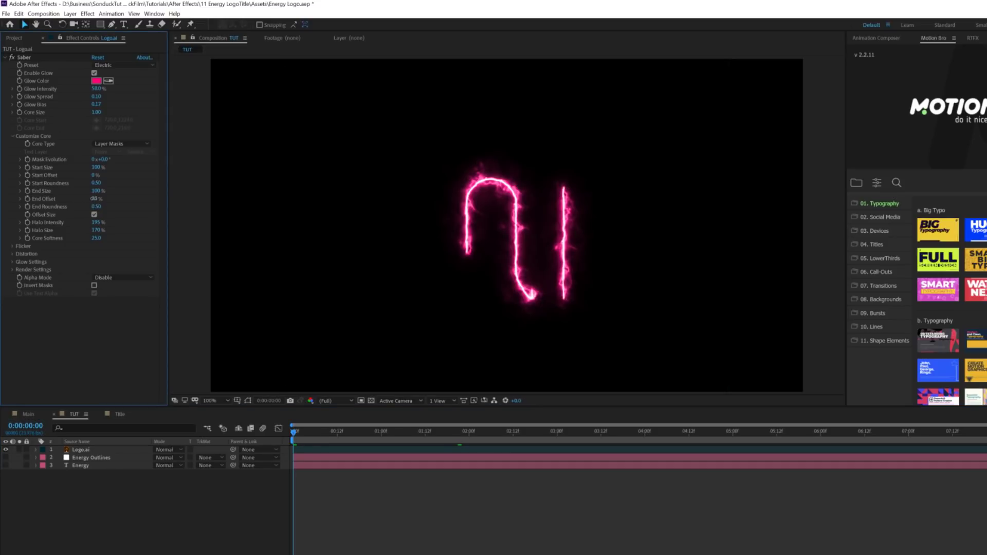
drag(95, 198, 74, 199)
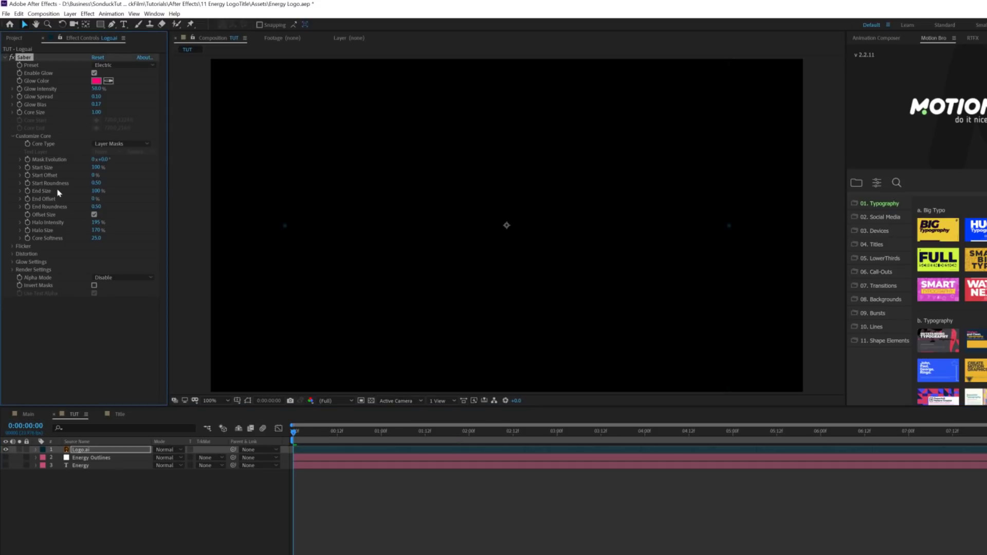
Step: Keyframe Saber Start Offset from 0% at the first frame to about 36% at 1:10
click(27, 175)
click(315, 431)
key(space)
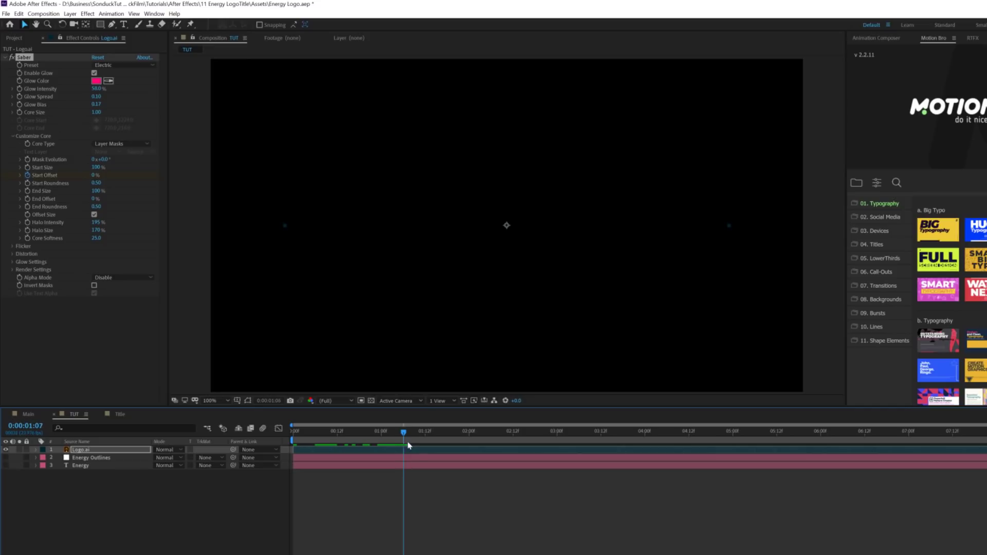
key(space)
drag(95, 175, 113, 175)
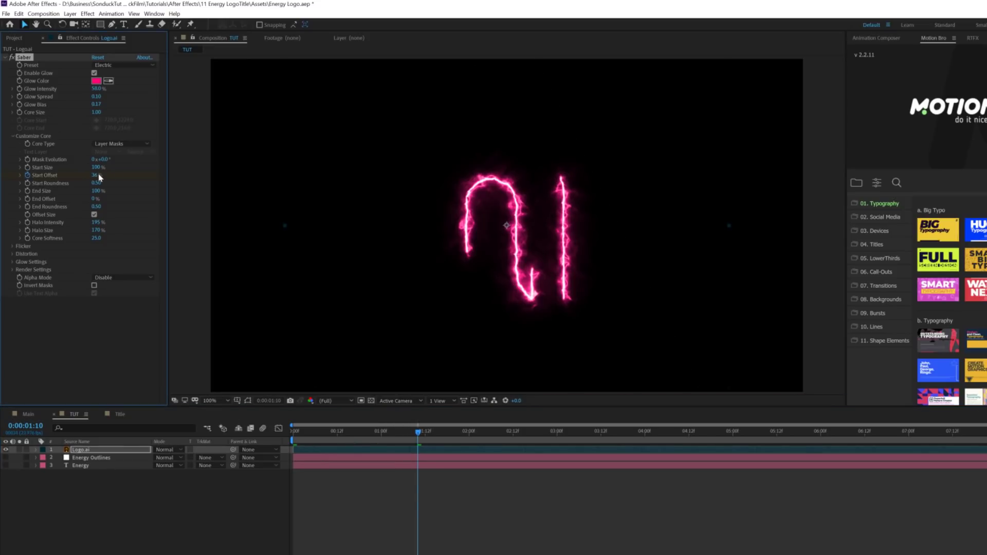
key(u)
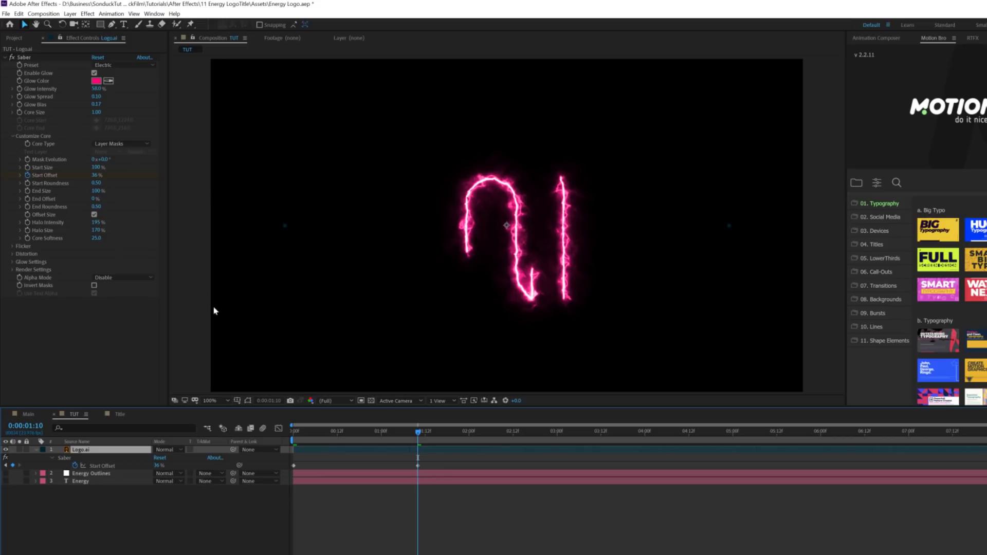
Step: Keyframe Saber End Offset from 0% at 1:10 to 36% at 2:12
click(28, 199)
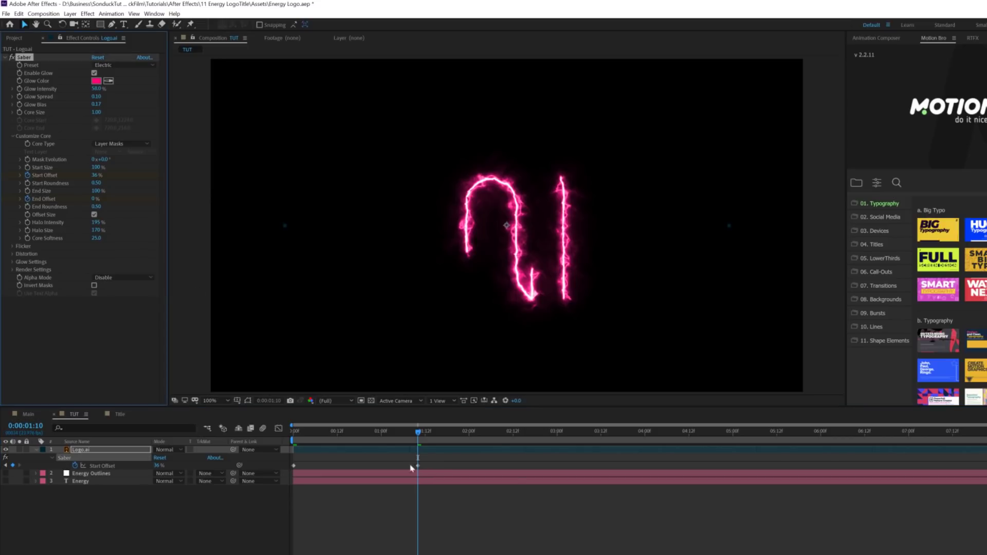
drag(435, 434, 513, 435)
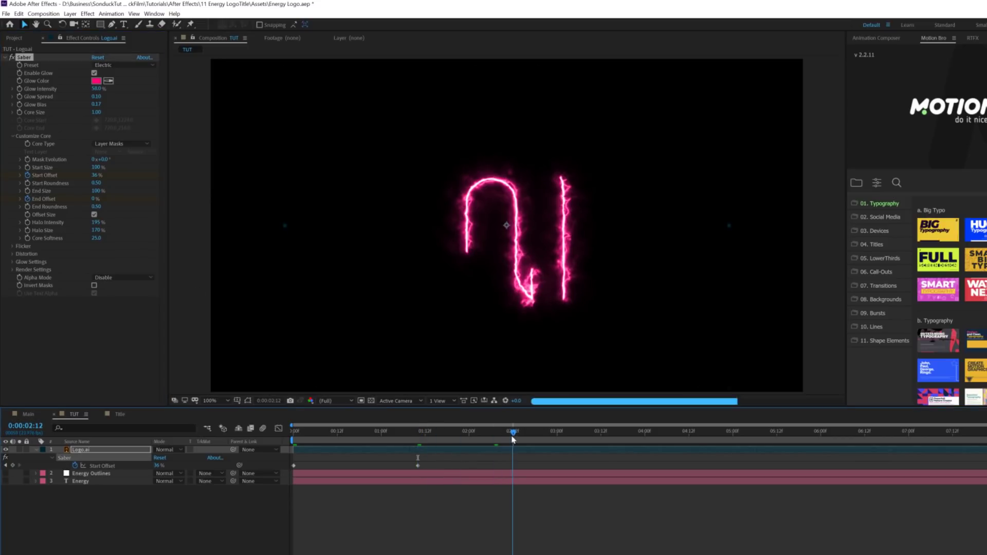
click(95, 199)
text(36)
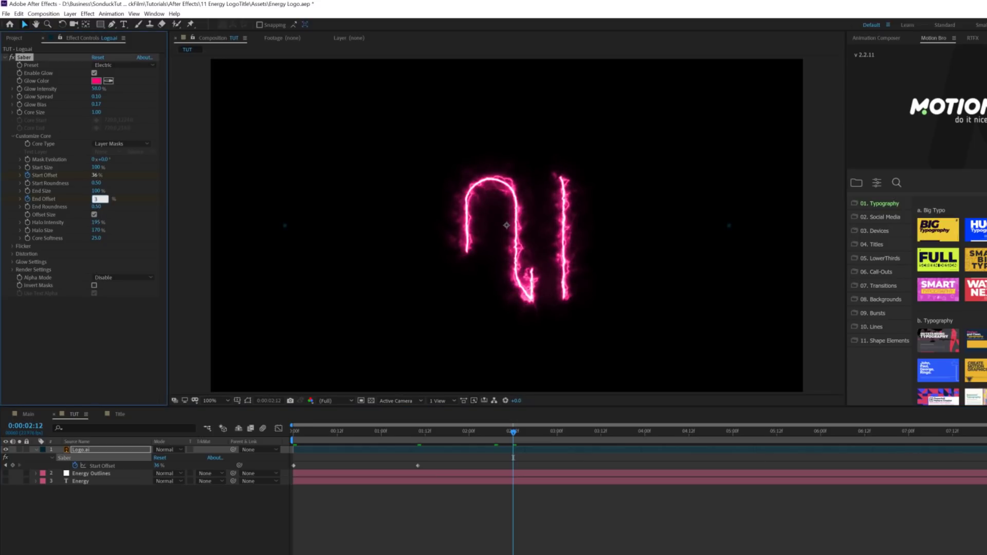
click(109, 359)
Step: Preview and scrub the draw-on animation, then add an expression to Mask Evolution
click(467, 456)
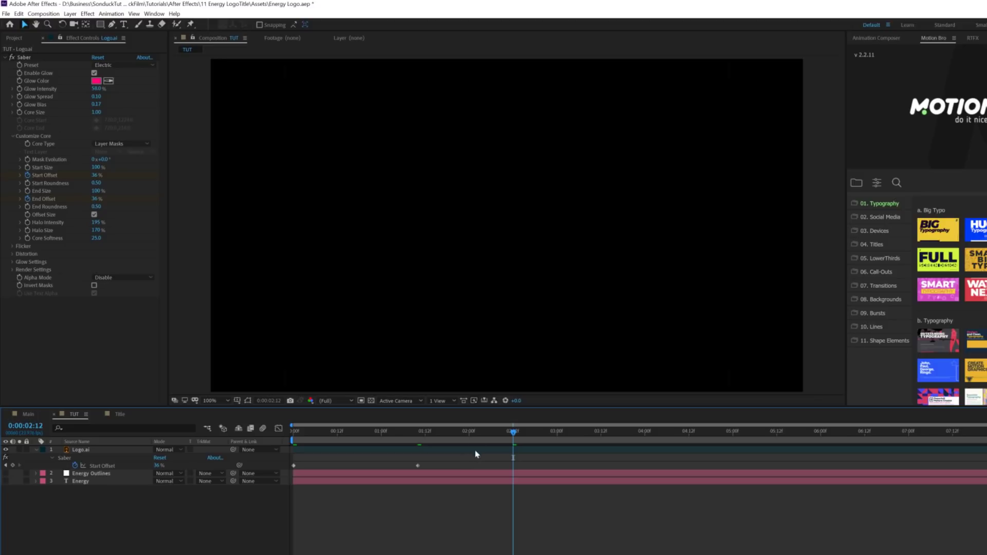
click(523, 433)
key(space)
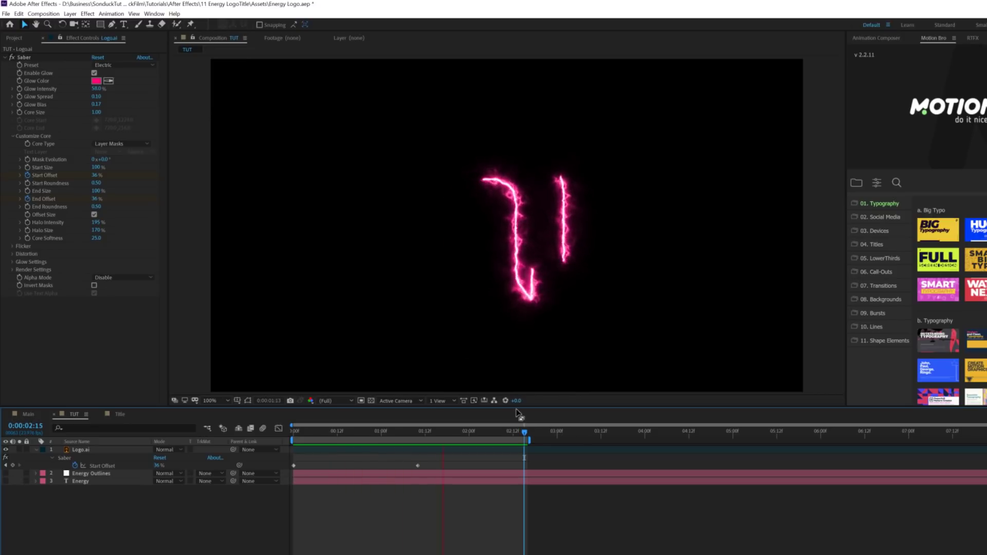
drag(331, 432, 428, 438)
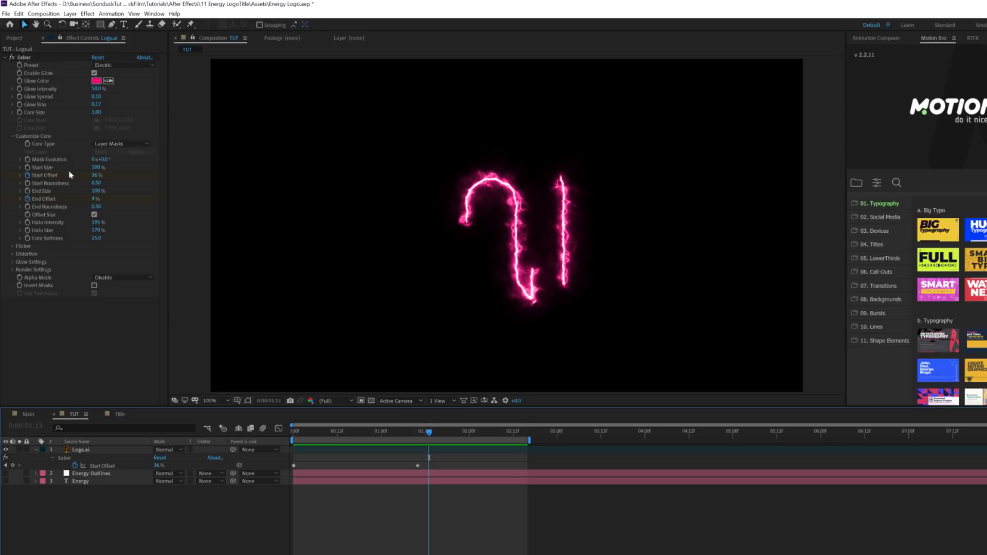
click(50, 163)
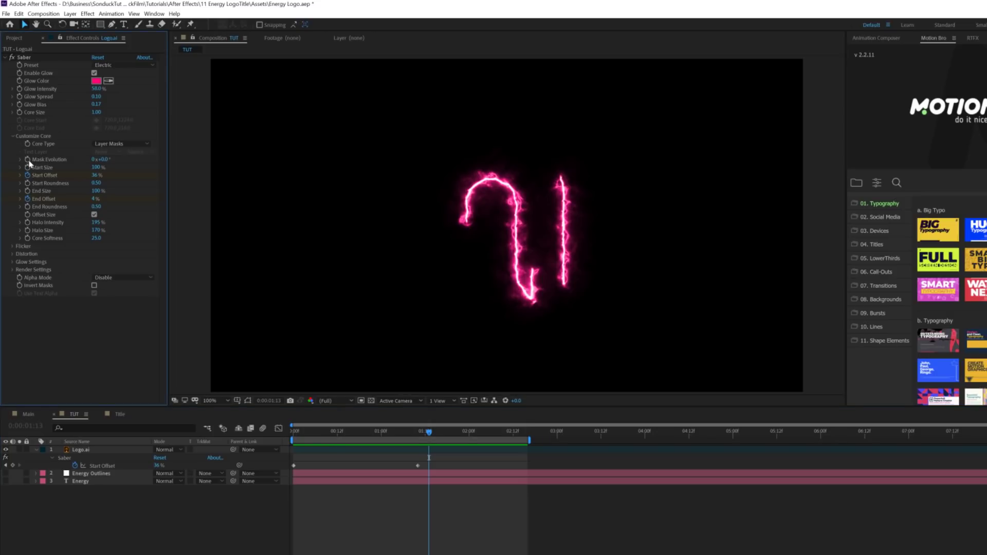
alt+click(28, 160)
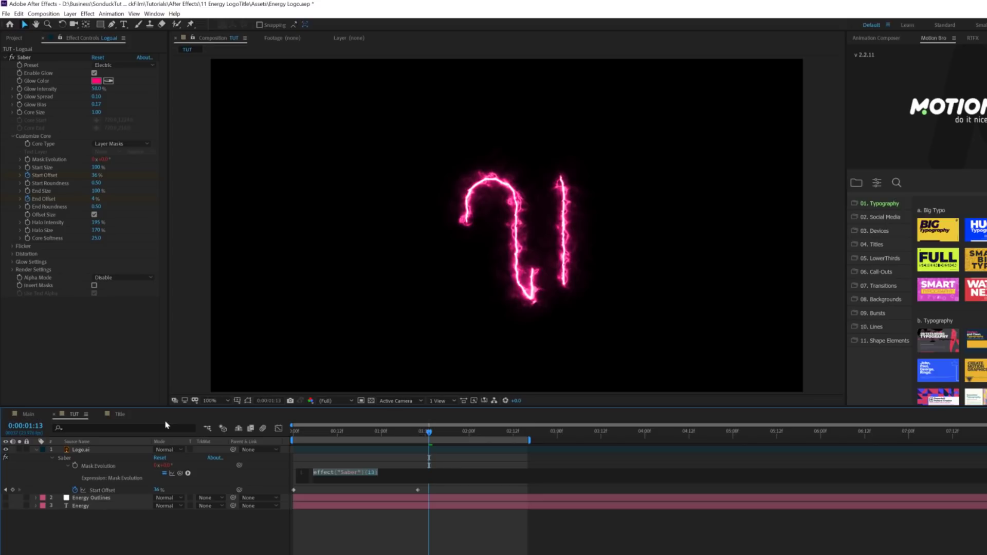
Step: Enter the expression time*100 on Saber's Mask Evolution
text(tim)
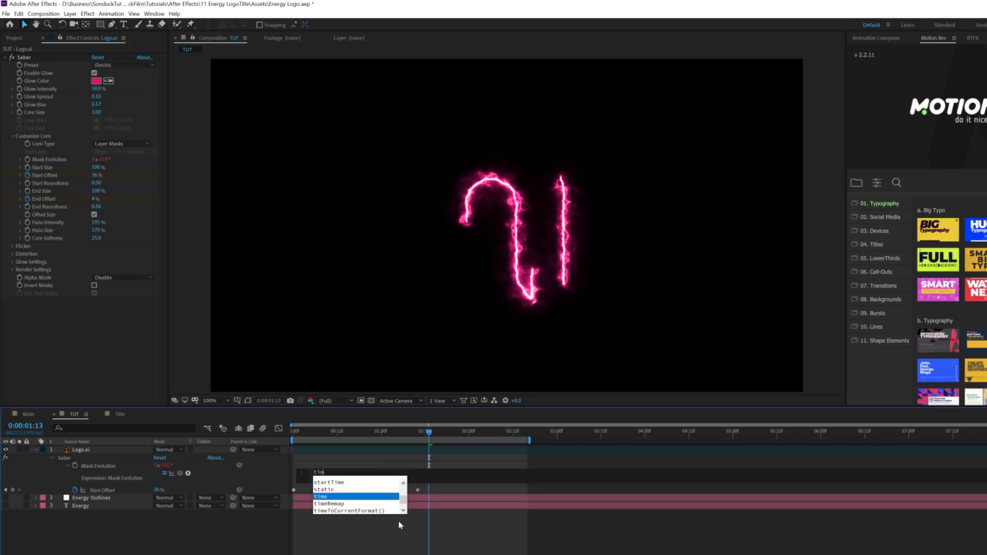
text(e*100)
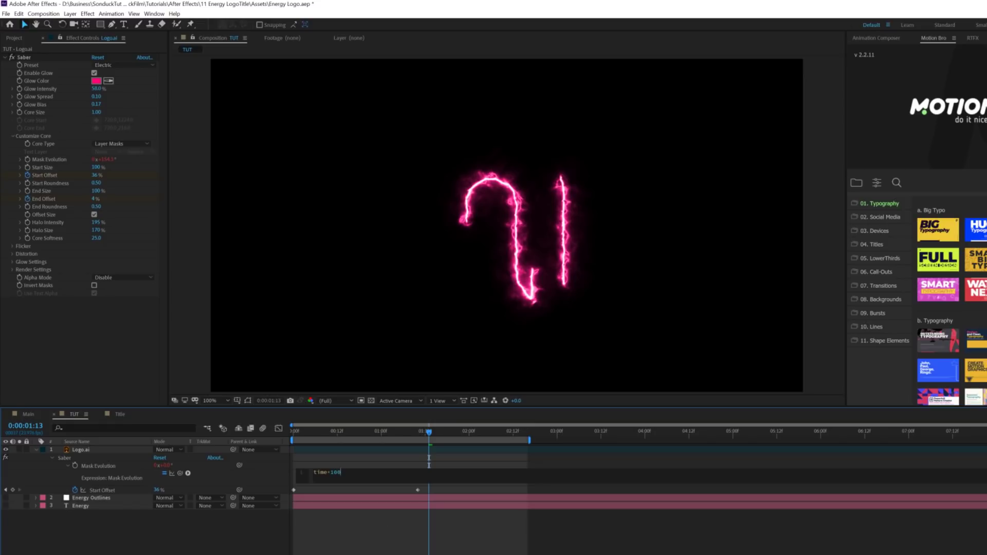
key(KP_Enter)
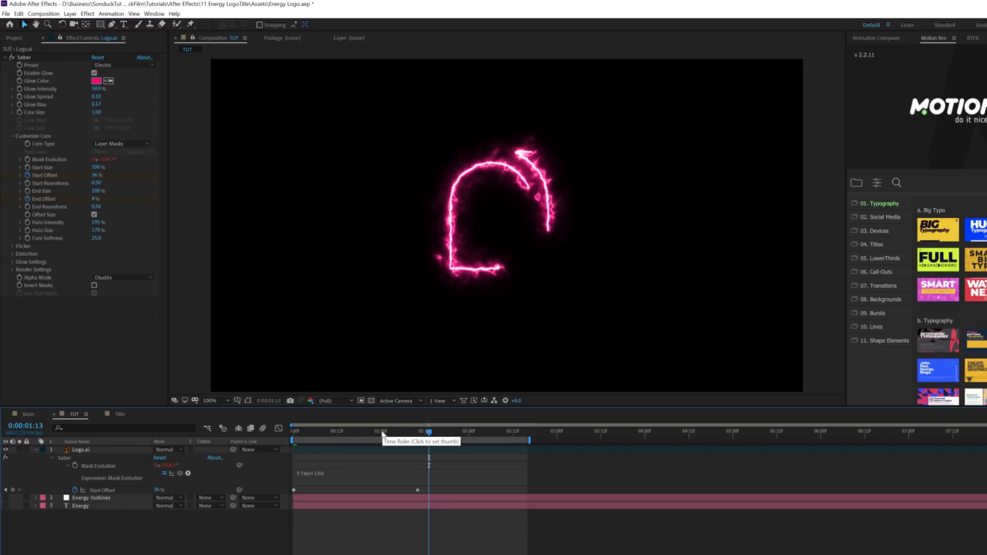
click(382, 434)
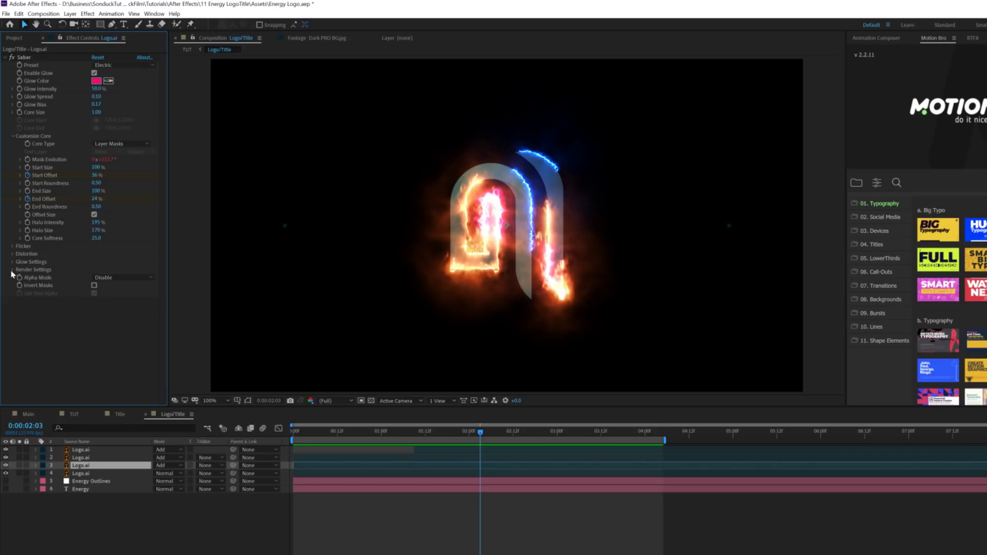
Step: Expand Saber's render settings, view the composite mode options, and preview the animation
click(11, 270)
click(111, 349)
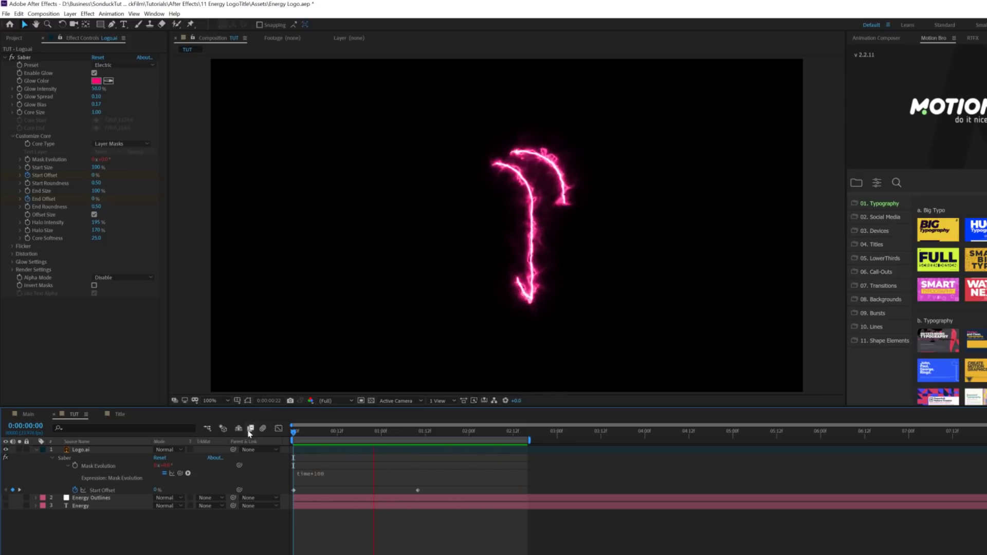
key(space)
key(Page_Down)
key(Page_Down)
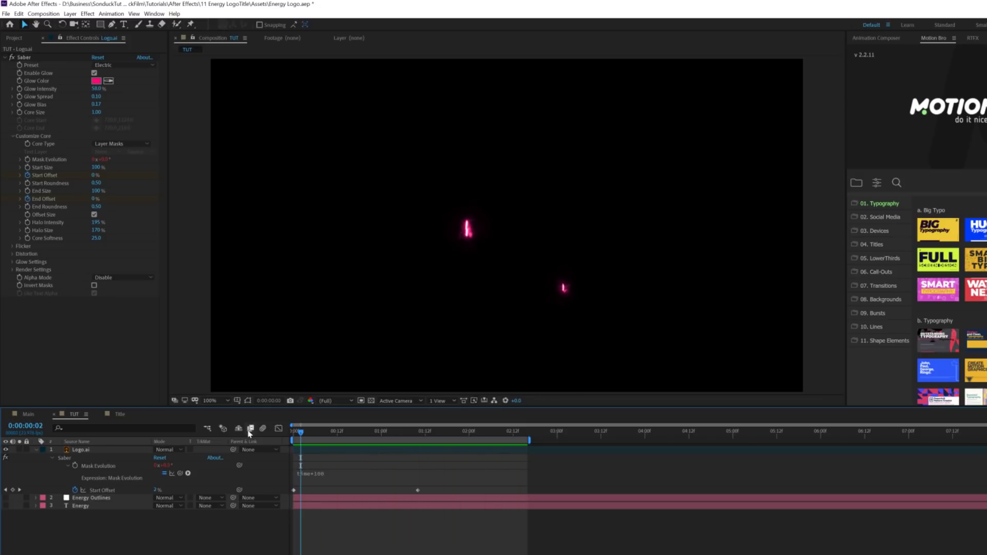
key(space)
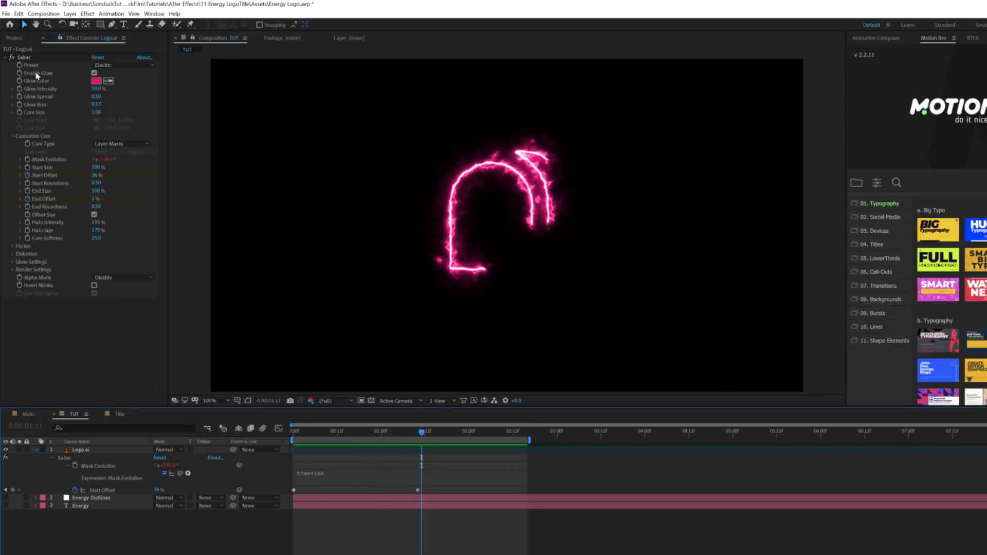
Step: Split the Logo.ai layer at the current time
click(35, 451)
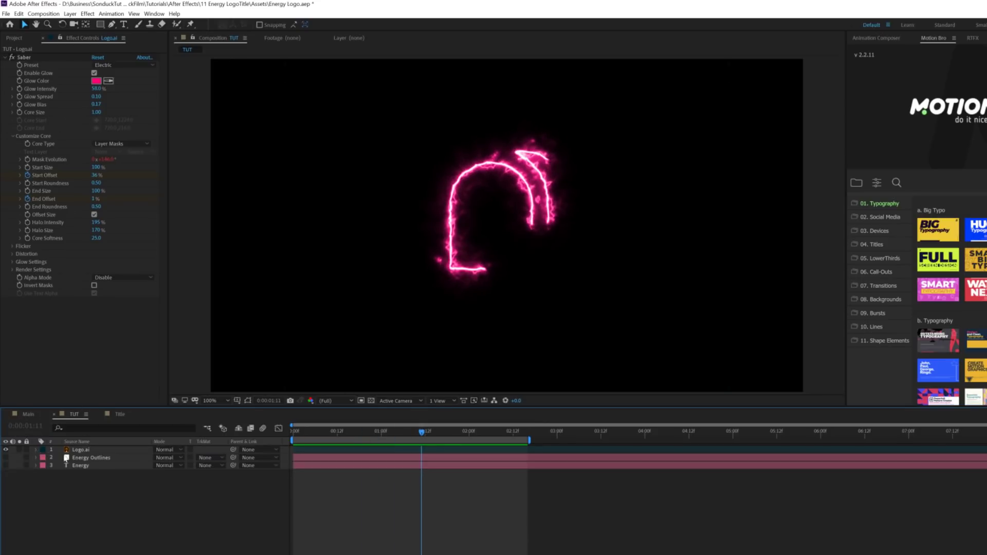
click(76, 451)
click(32, 58)
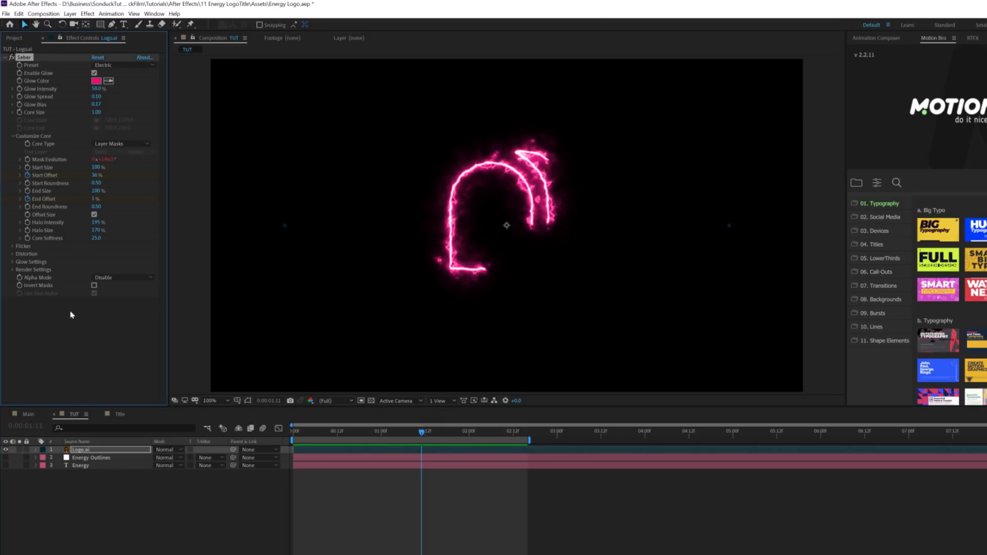
click(80, 452)
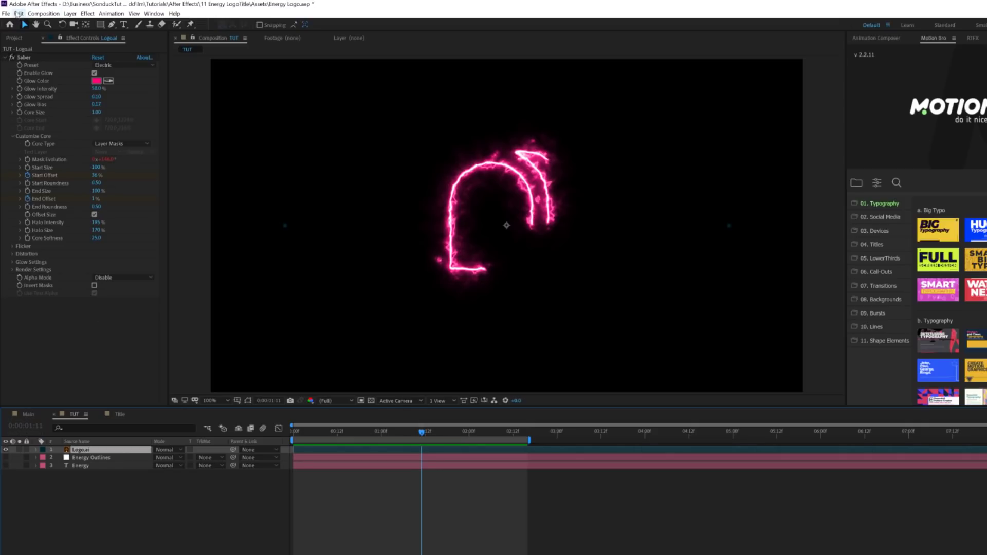
click(18, 14)
click(46, 134)
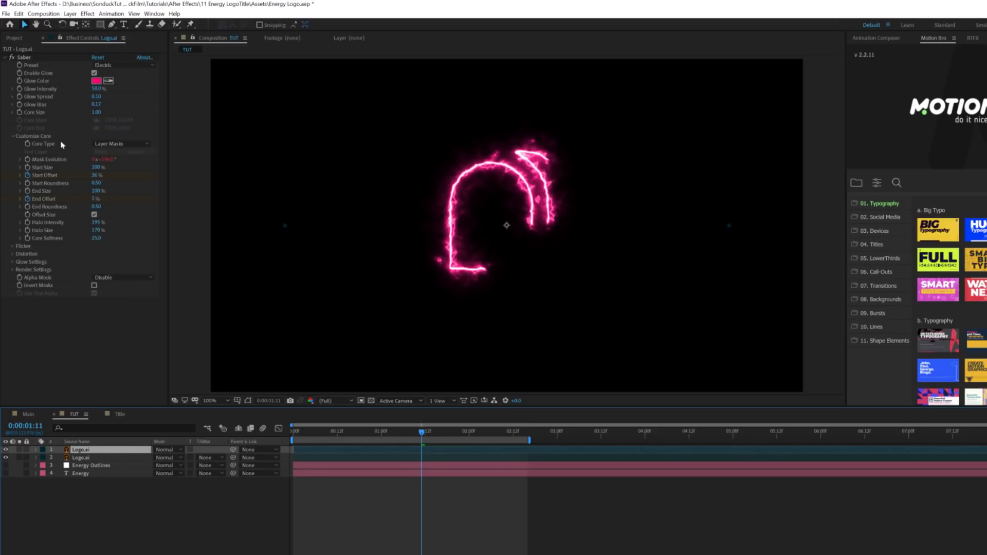
Step: Try the Meteor Saber preset, then apply the blue Proton preset
click(110, 66)
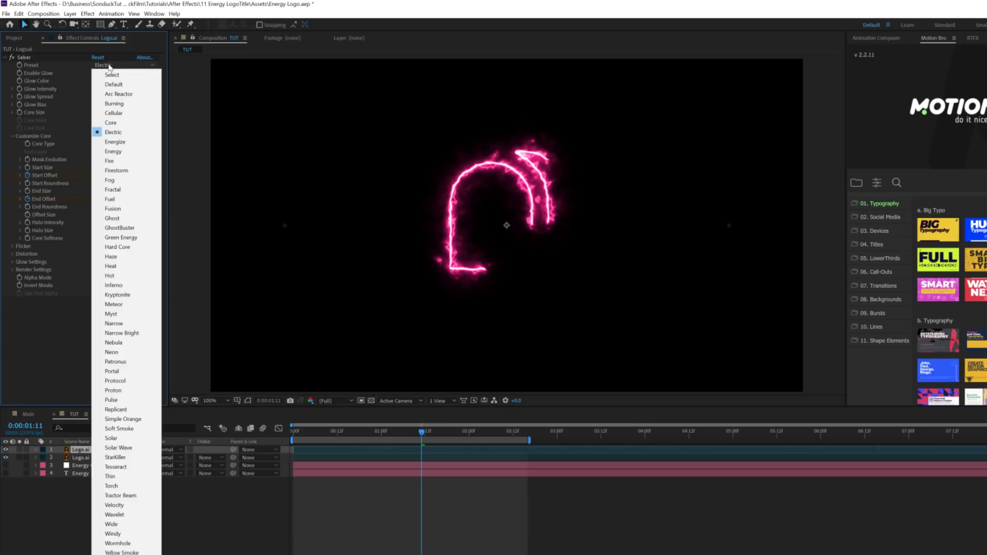
click(117, 307)
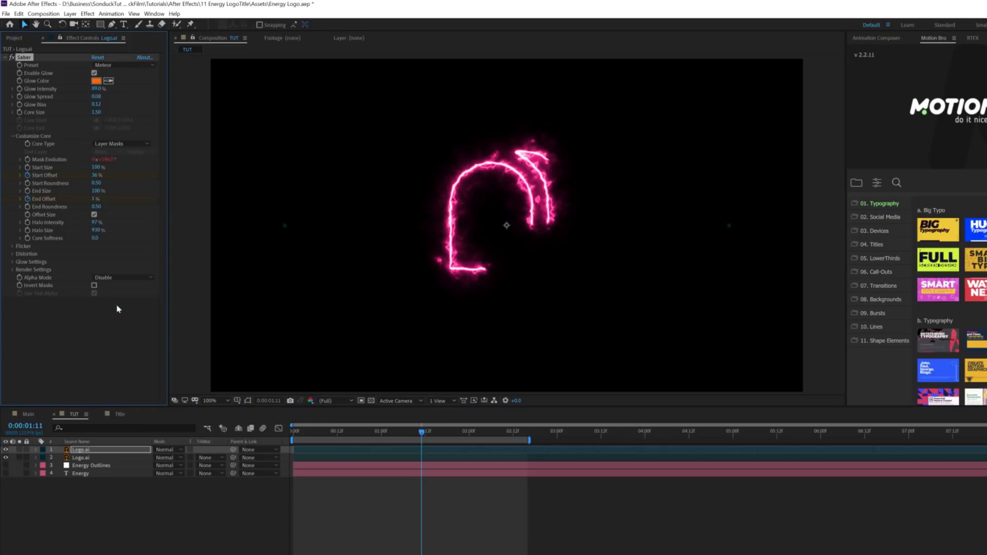
click(123, 65)
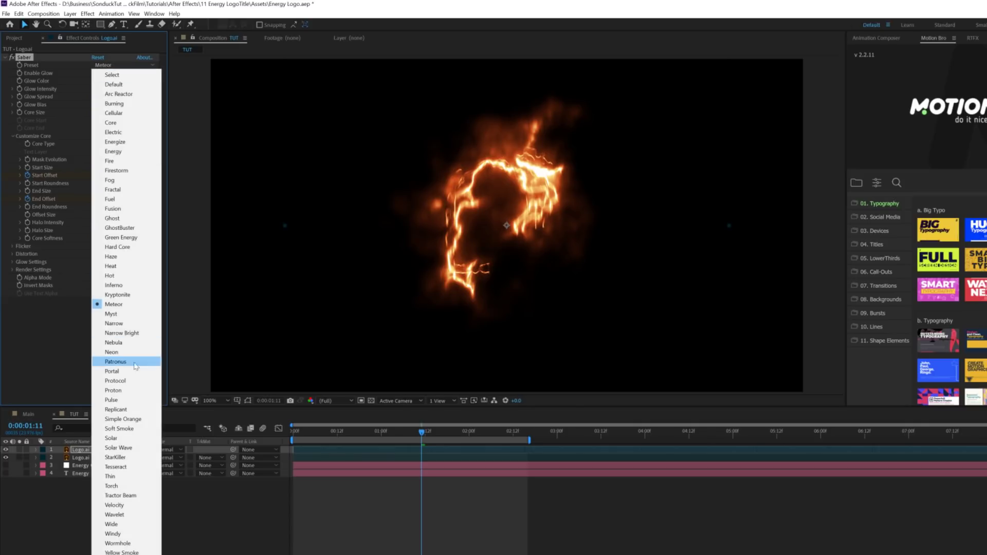
click(125, 394)
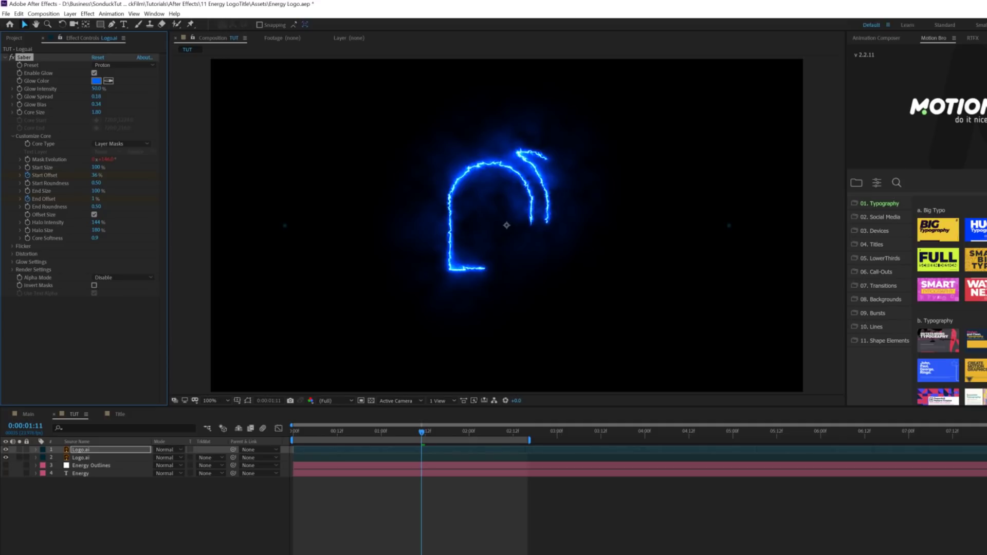
Step: Set the top Logo.ai layer's blending mode to Screen
click(165, 450)
click(195, 183)
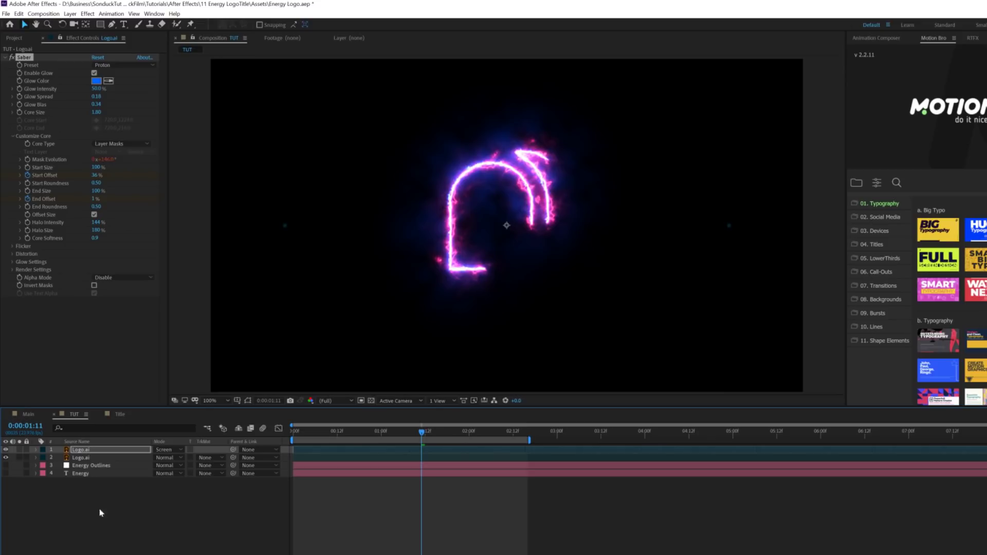
click(81, 450)
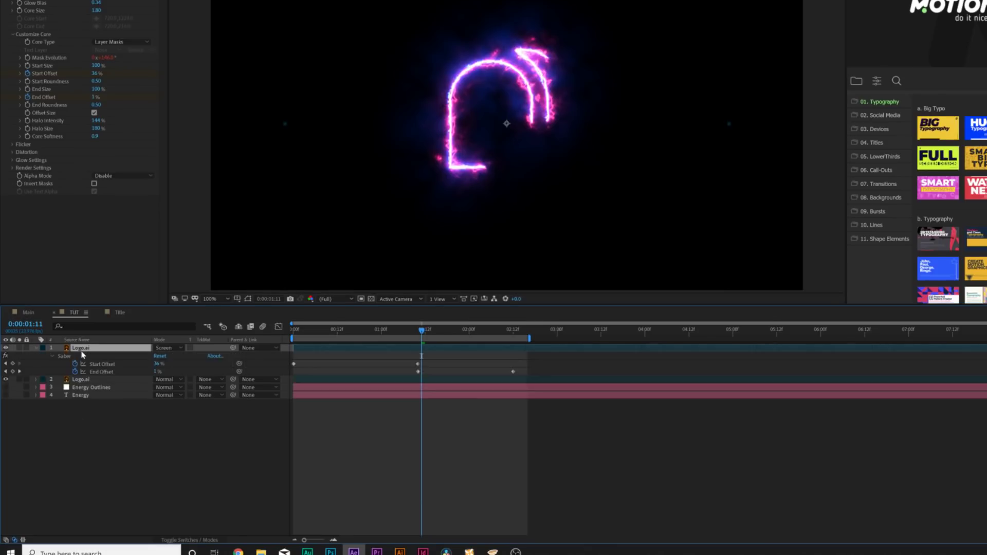
Step: Edit the ending of the top logo layer's Mask Evolution expression
key(u)
key(u)
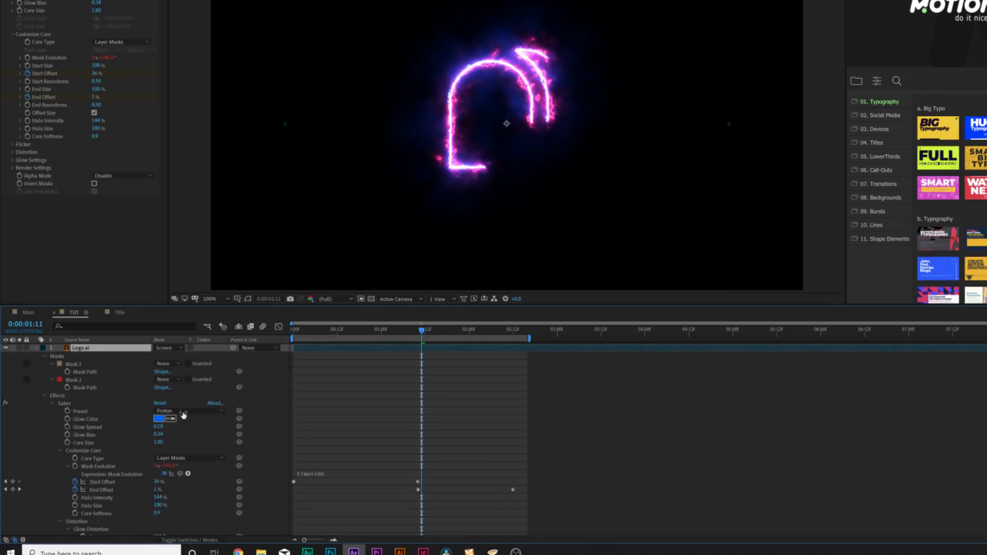
click(321, 475)
key(Right)
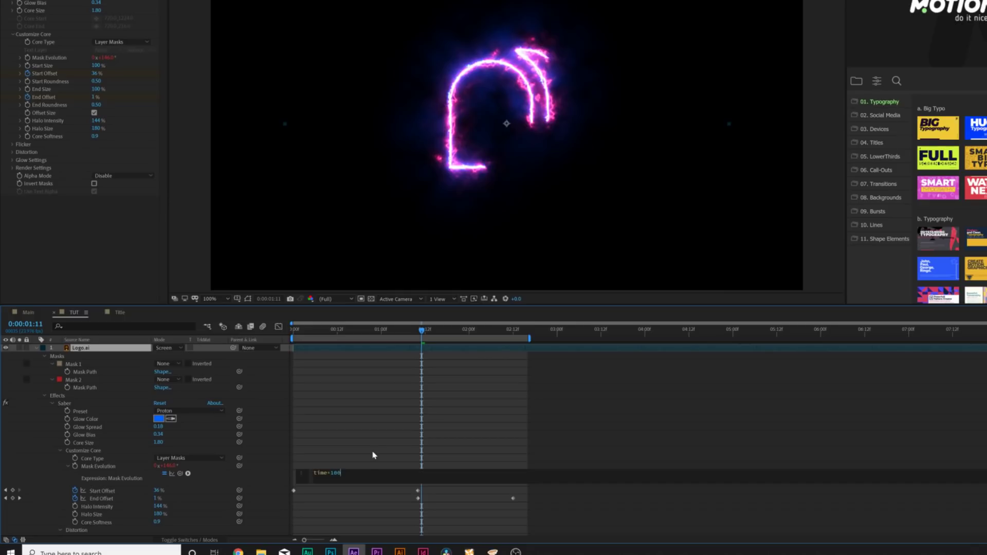
click(399, 420)
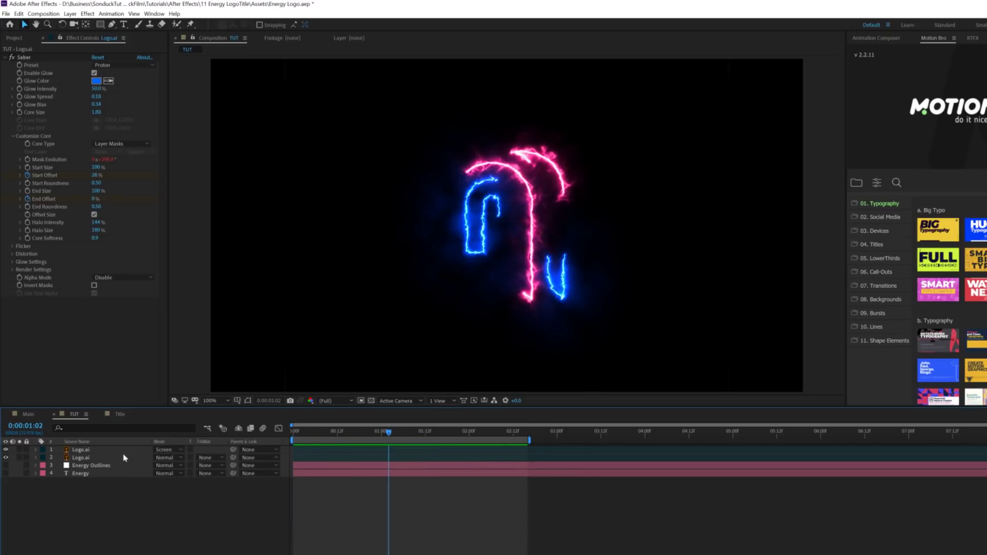
Step: Set the top logo layer's blend mode to Add
click(166, 451)
click(177, 164)
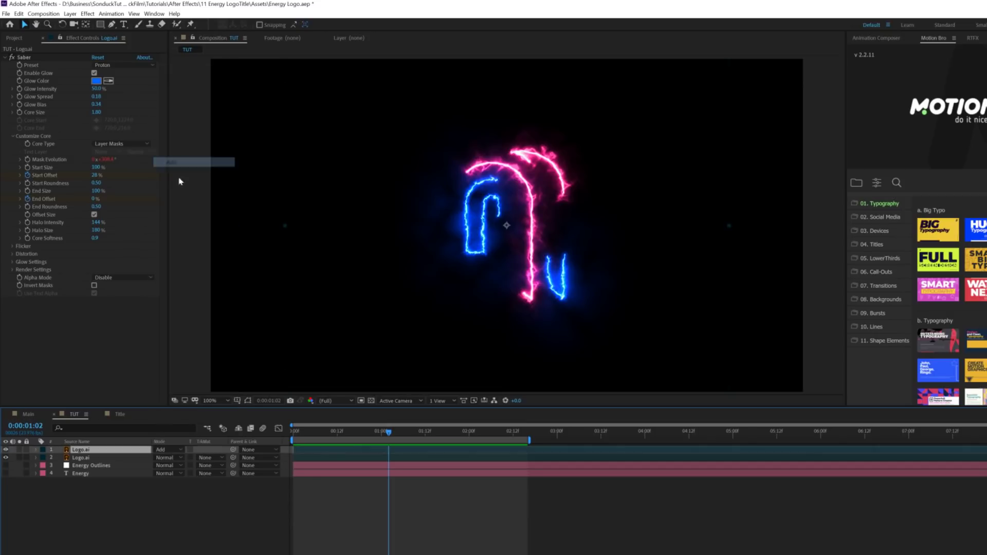
key(ctrl+z)
click(177, 451)
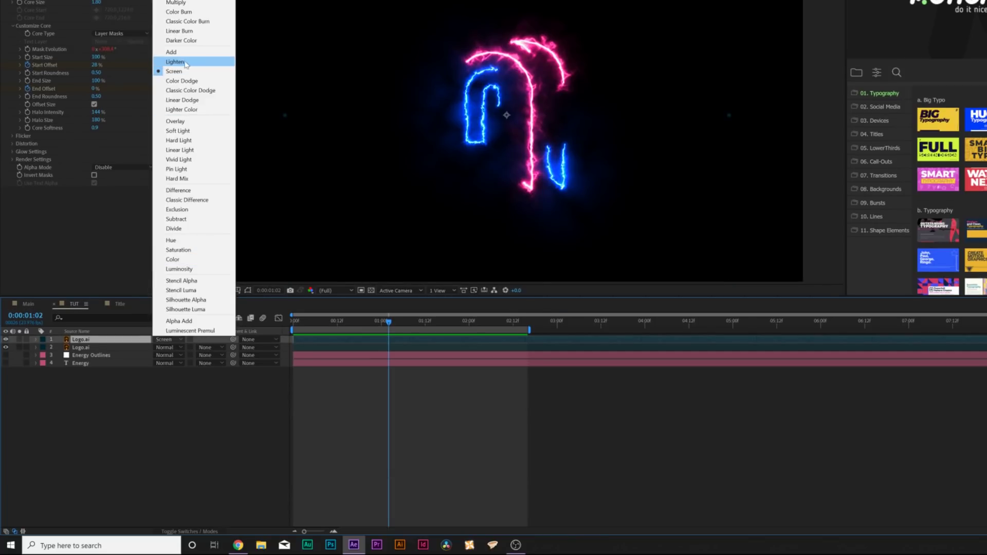
click(182, 53)
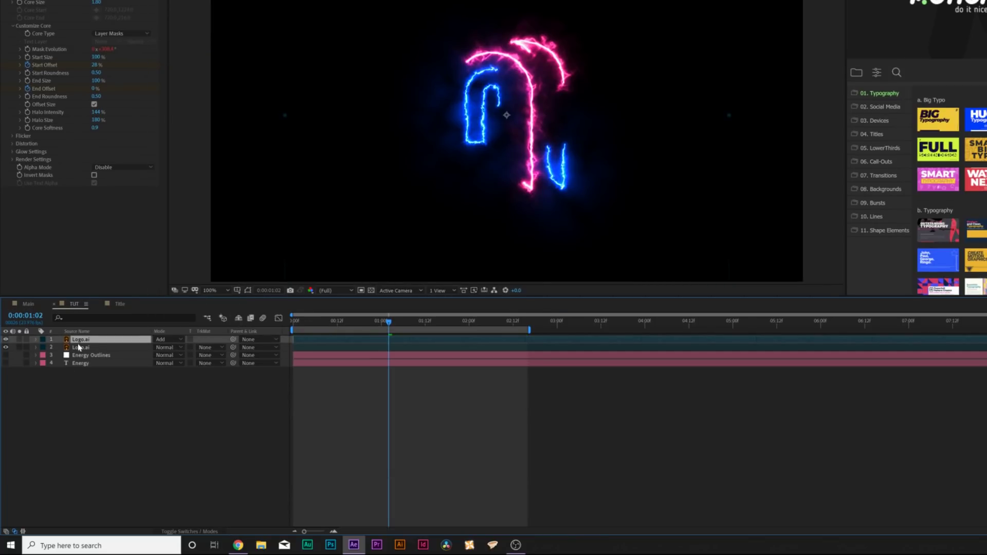
Step: Duplicate the top logo layer and change the copy's Mask Evolution expression offset
key(ctrl+d)
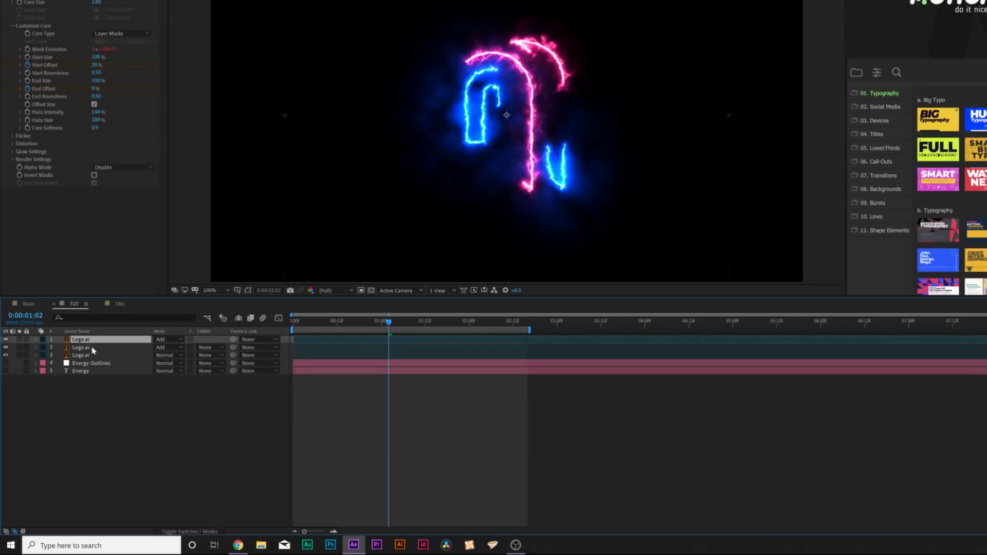
key(u)
key(u)
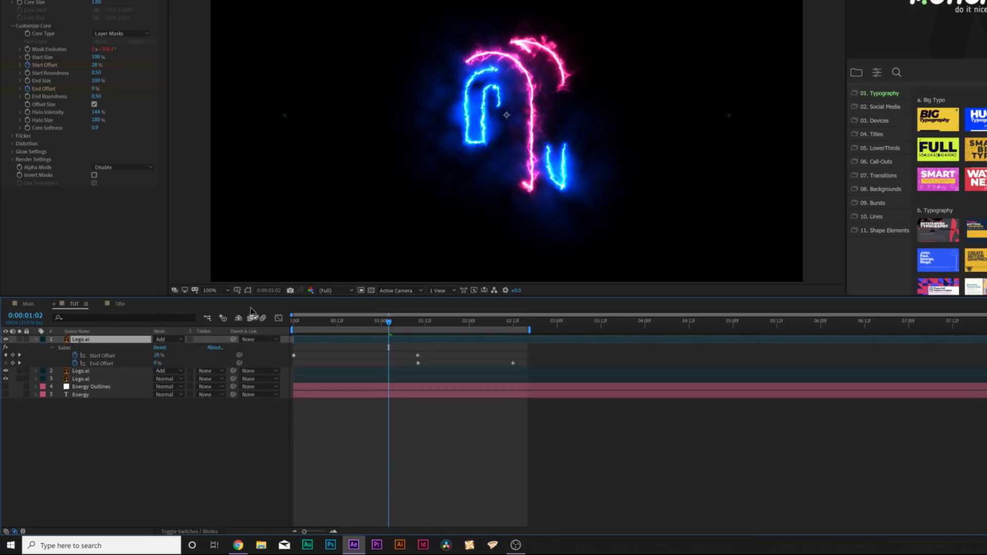
click(337, 470)
click(346, 465)
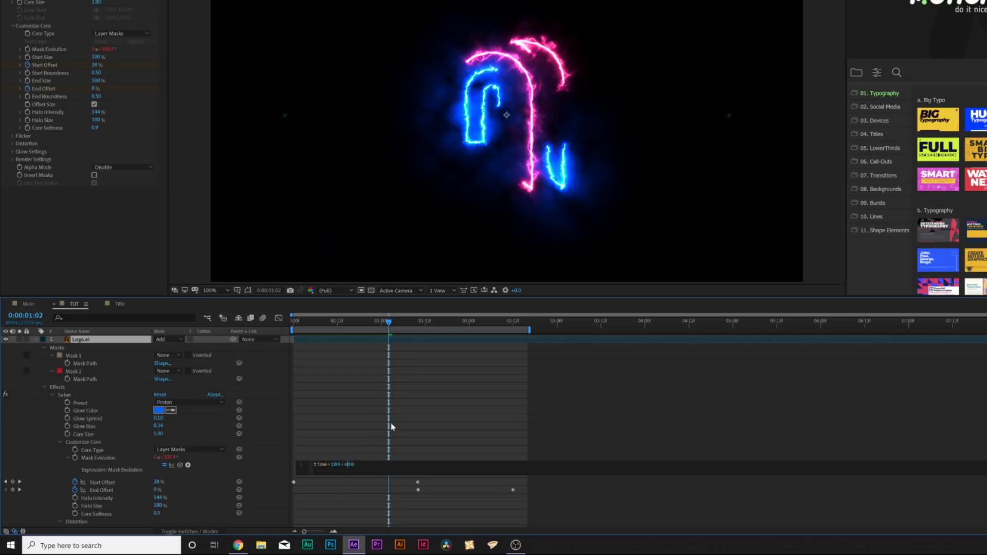
click(391, 395)
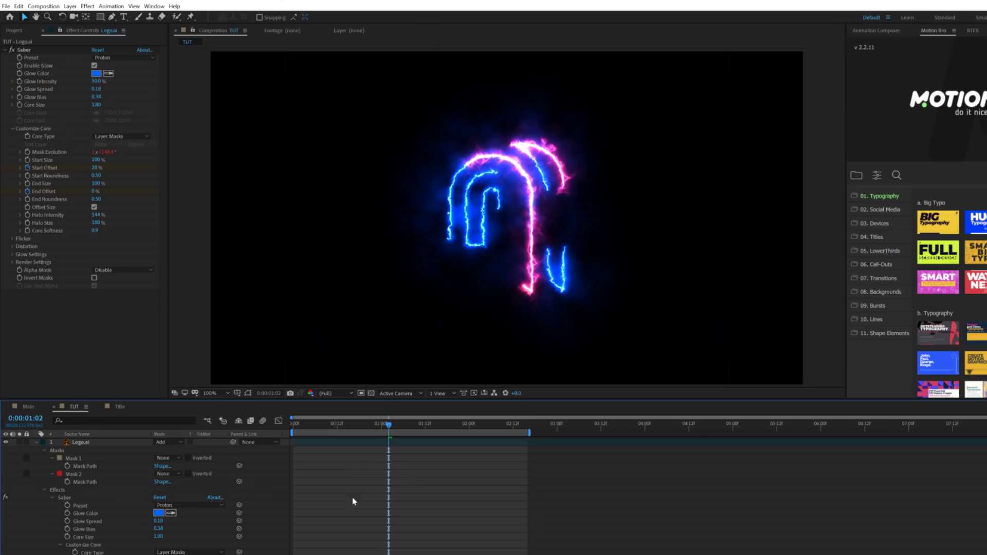
Step: Apply the orange Fire Saber preset to the top Logo.ai copy and play it back
click(114, 57)
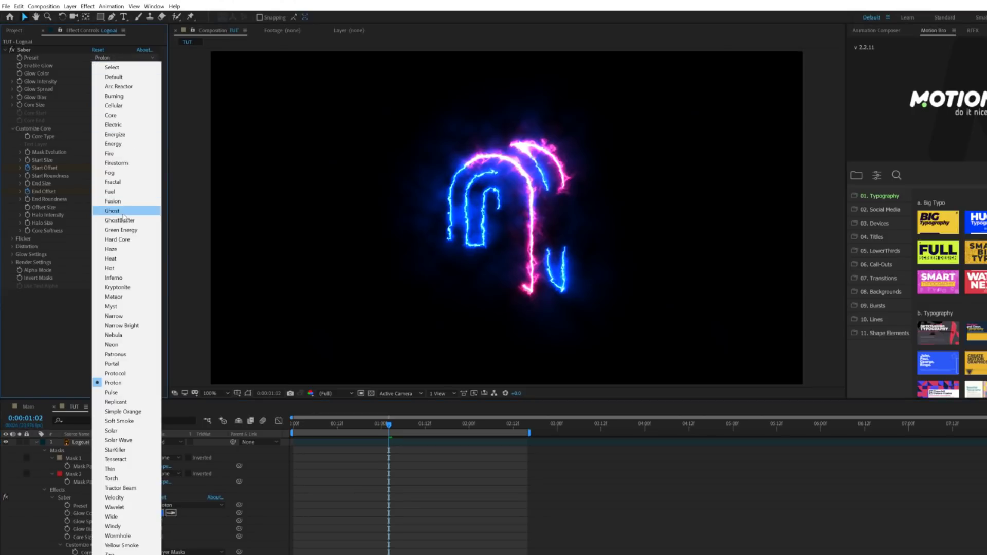
click(118, 483)
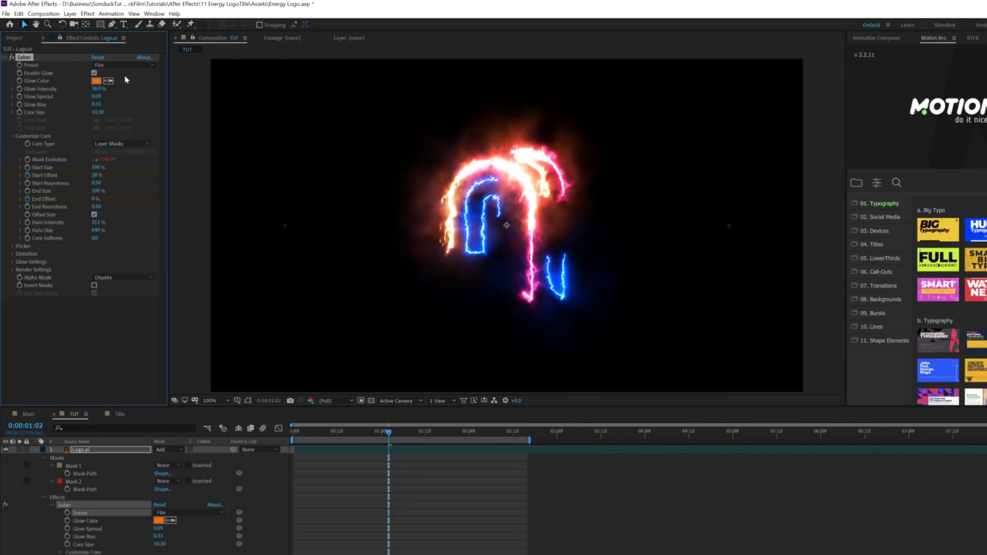
click(118, 348)
key(space)
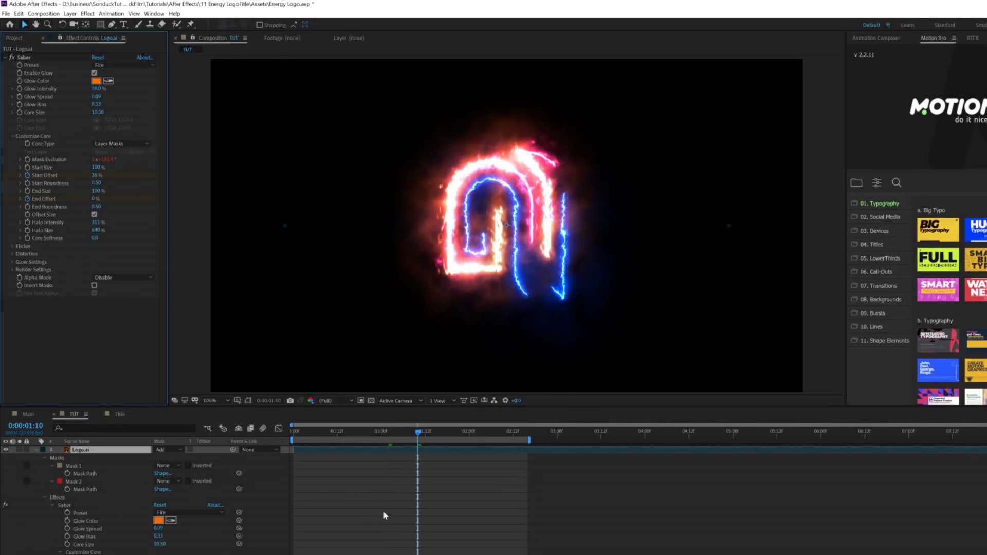
Step: Set the Saber Start Offset and End Offset to 50% around 0:00:02:12
click(95, 176)
text(50)
click(122, 339)
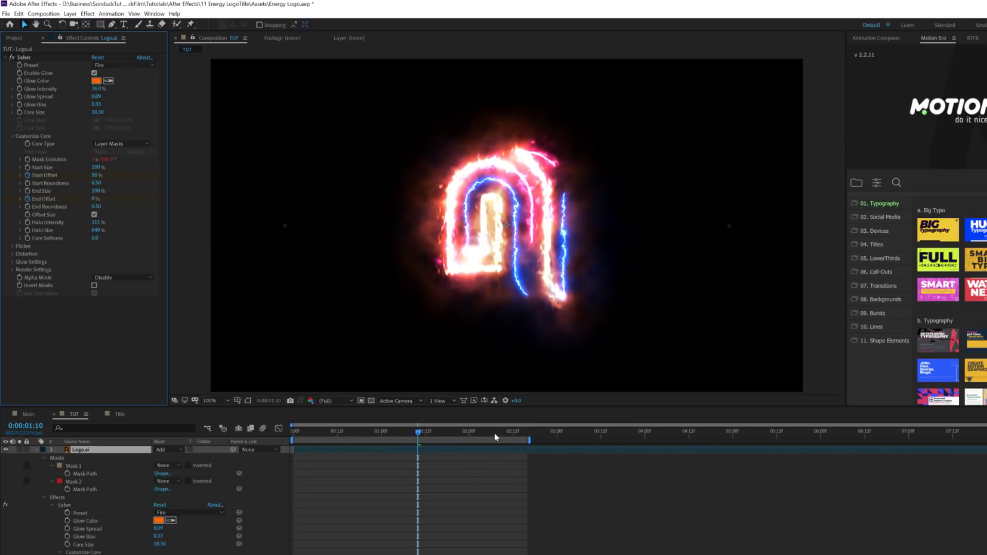
drag(509, 433, 513, 433)
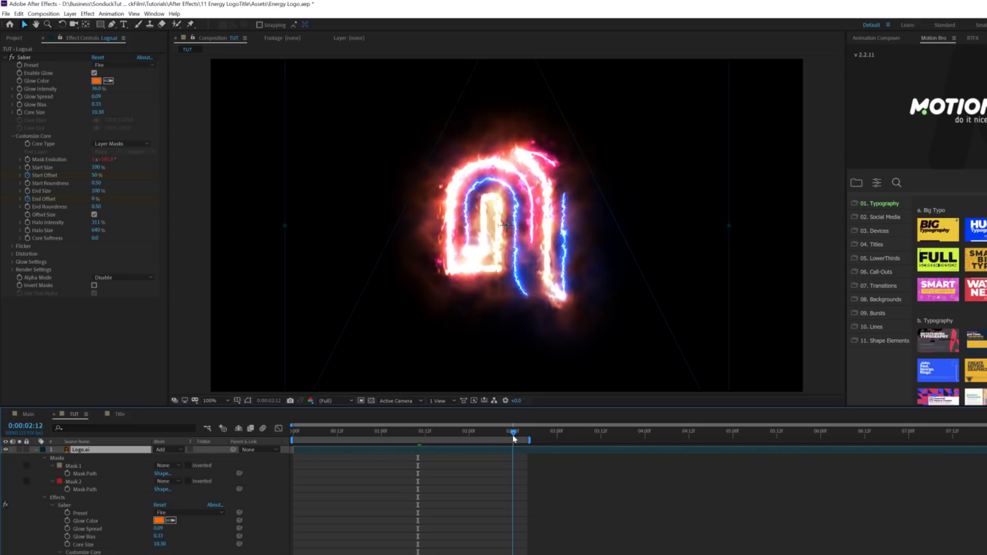
click(94, 199)
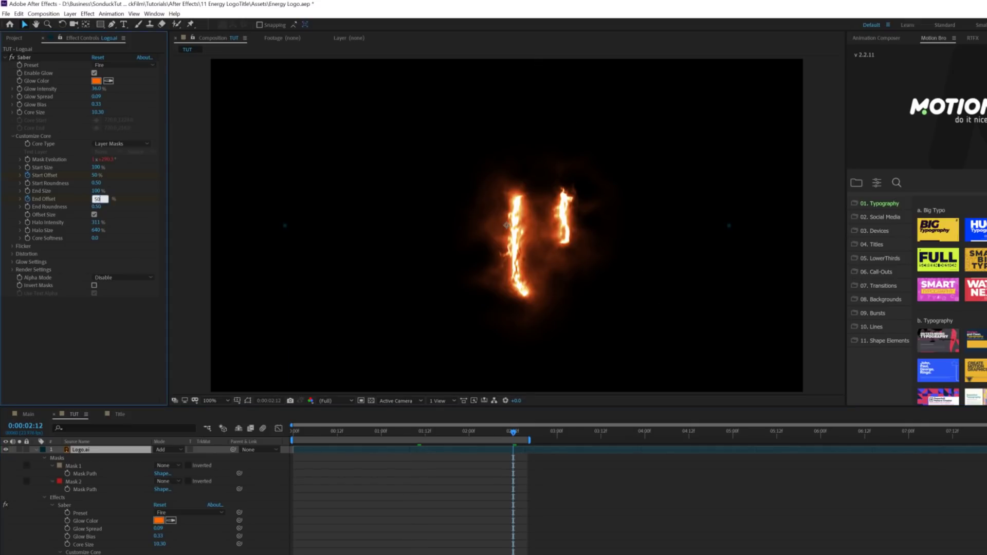
click(87, 362)
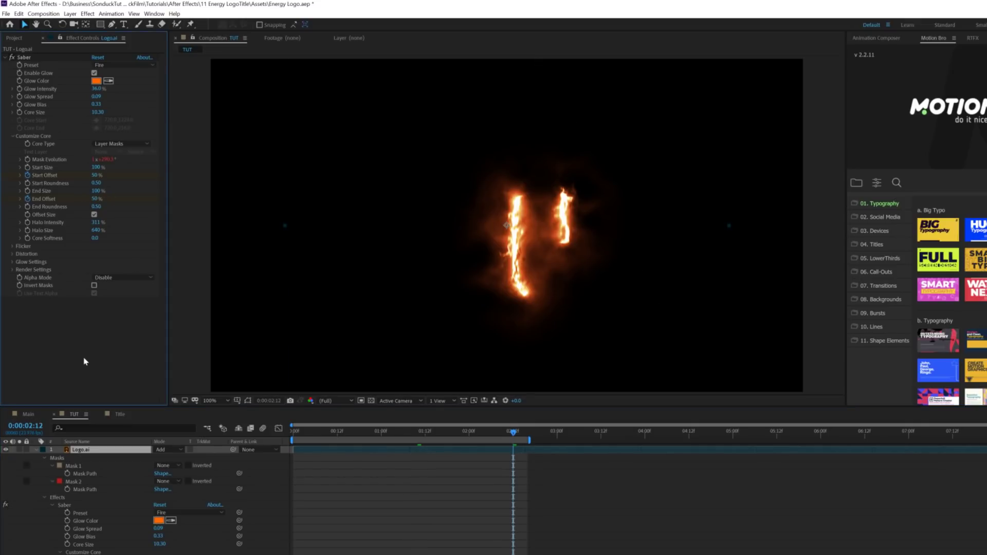
Step: Preview the fire and electric Saber strokes at 1:10 and 1:02
click(392, 489)
key(u)
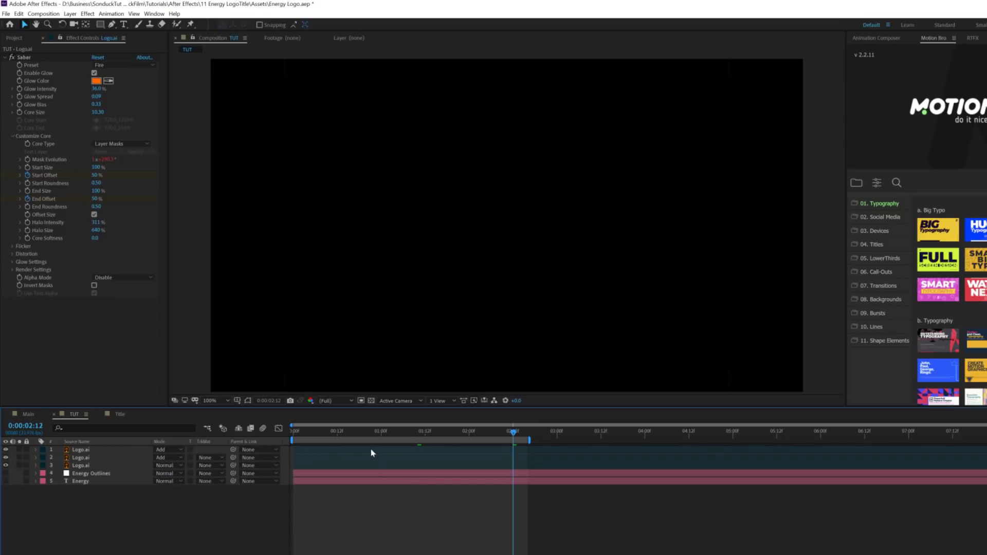
click(371, 448)
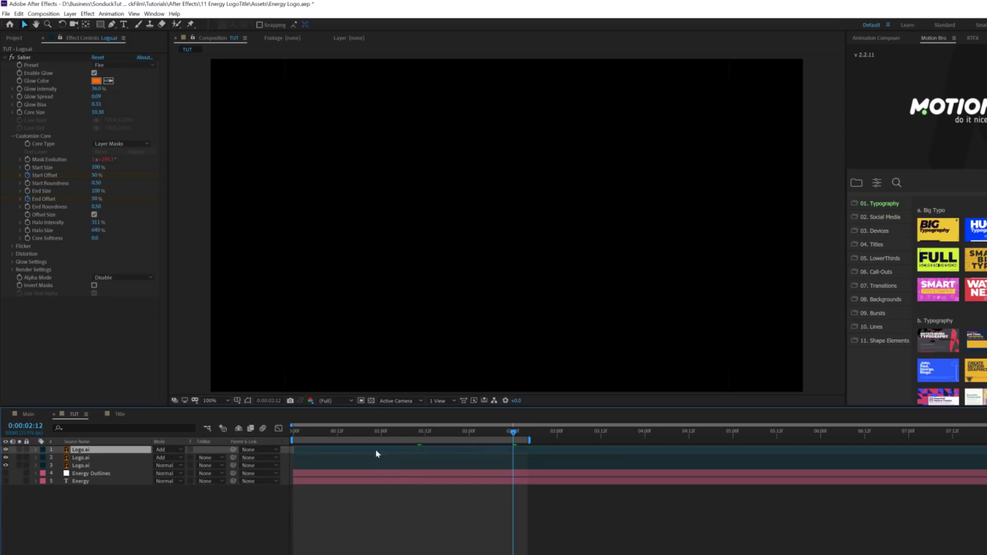
click(418, 431)
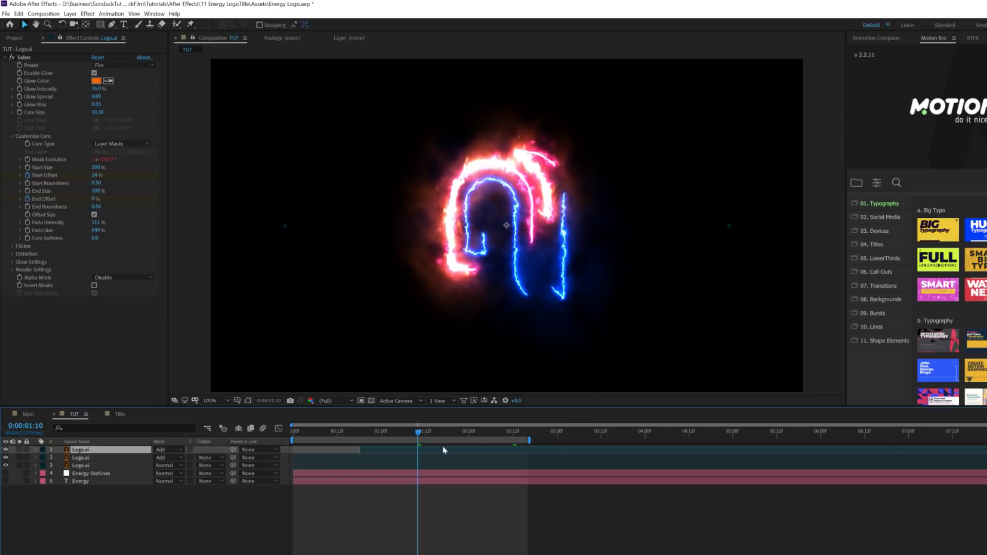
key(k)
click(386, 433)
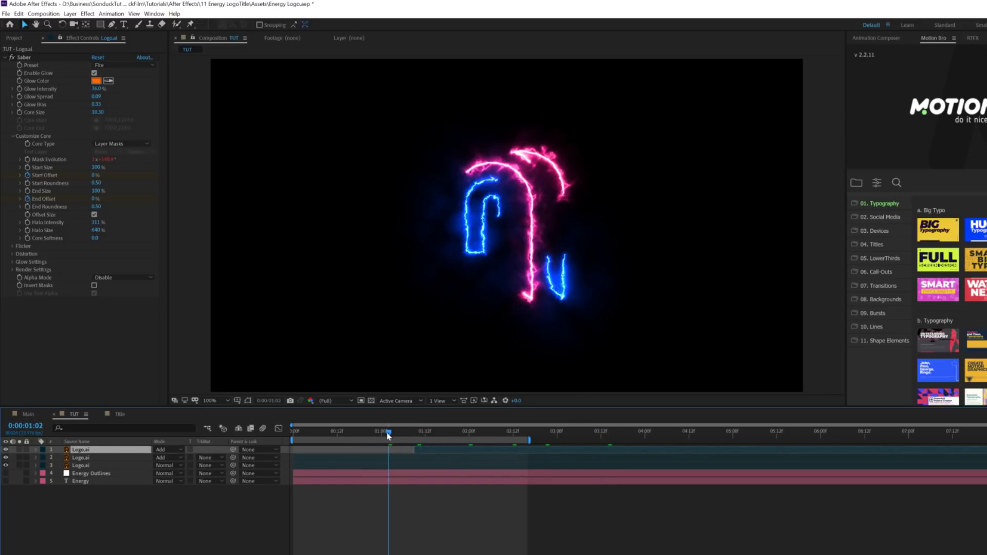
click(84, 465)
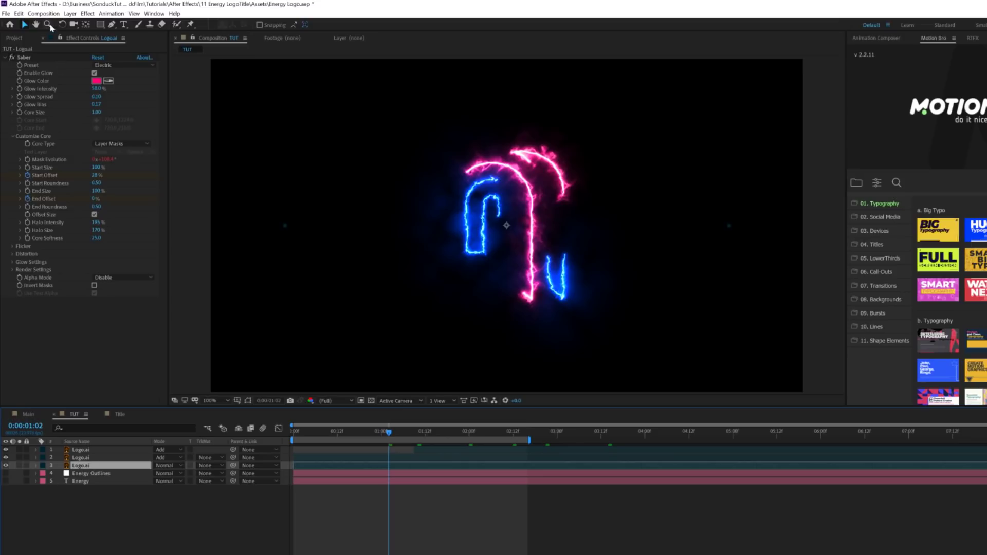
Step: Duplicate the electric logo layer and delete the copy's Saber effect
click(18, 14)
click(37, 123)
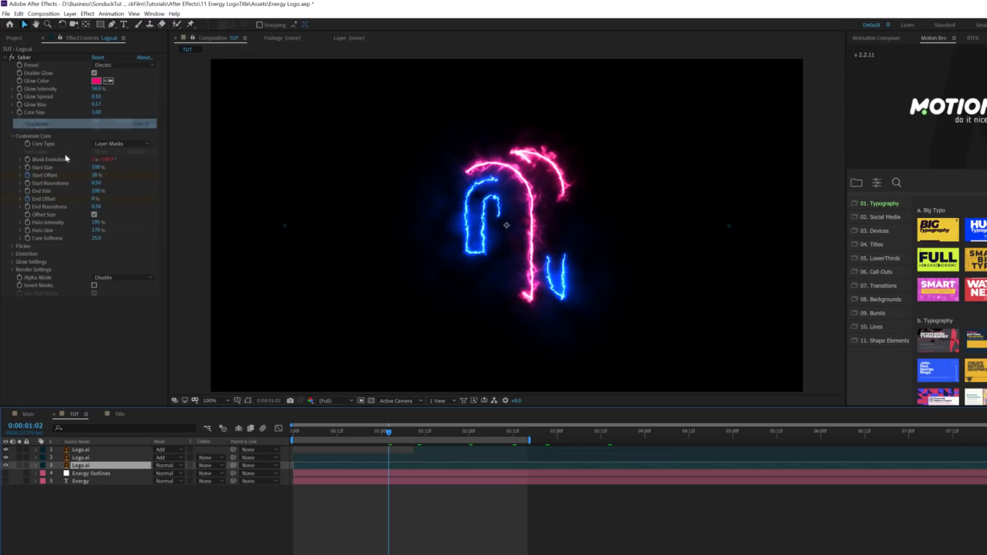
click(76, 474)
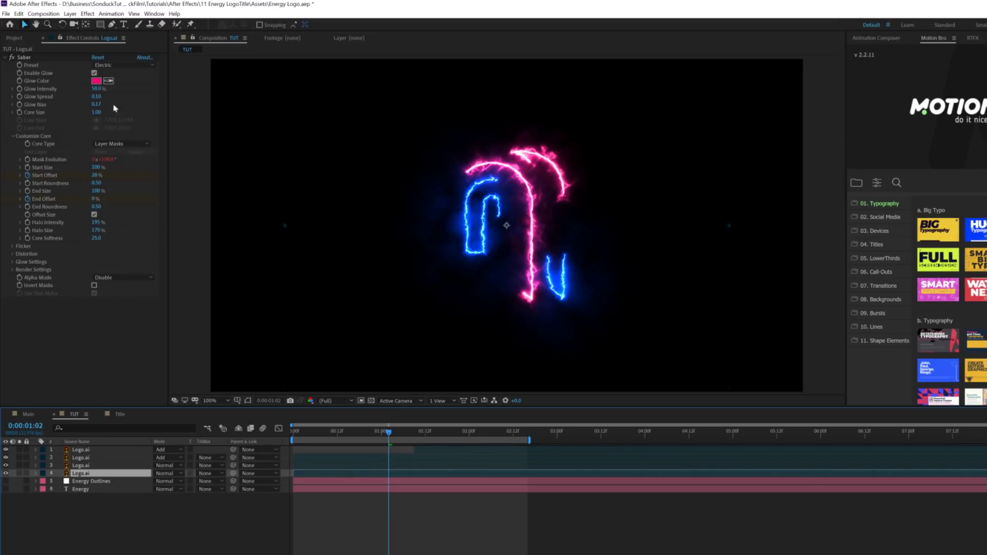
click(36, 56)
key(Delete)
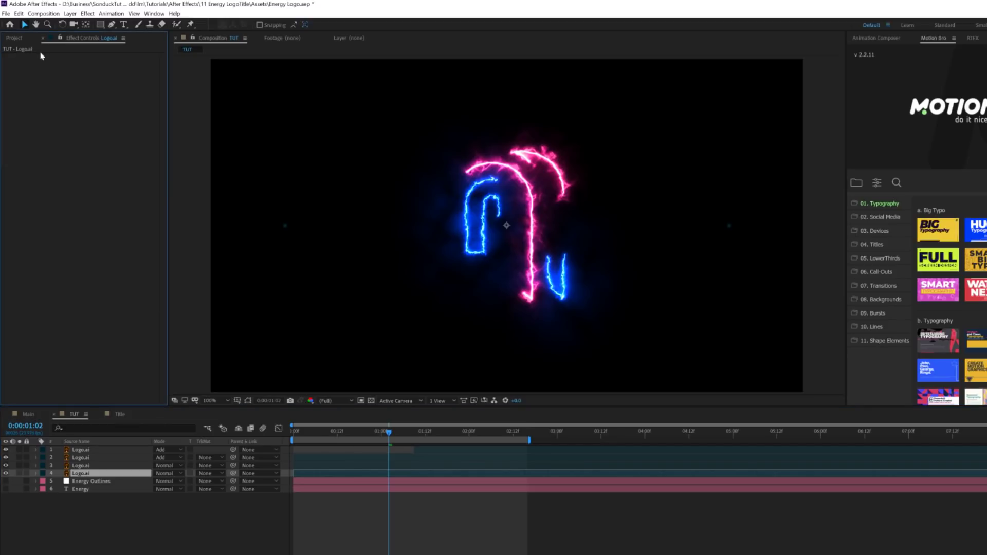
drag(396, 436, 418, 437)
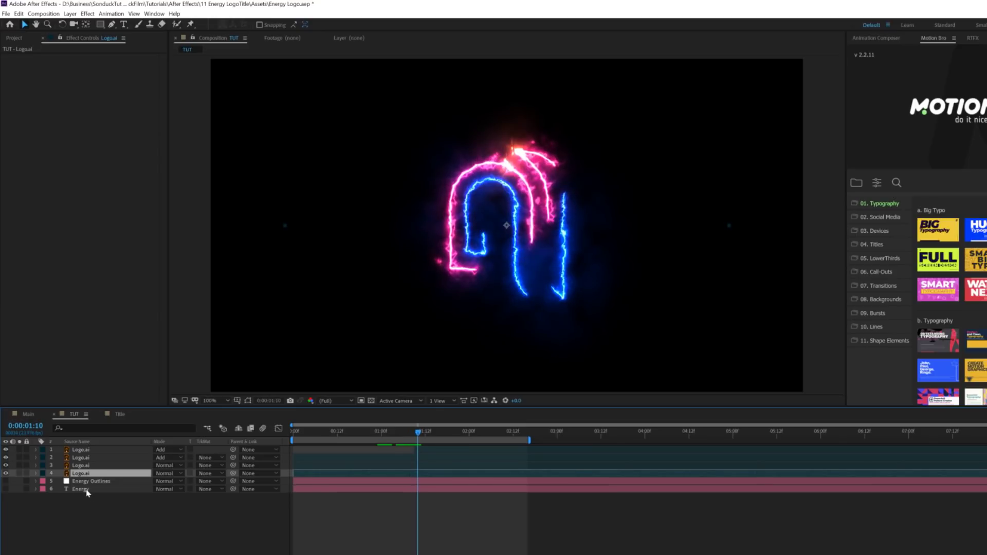
Step: Keyframe the duplicate's Opacity fade-in, shifting the keyframe later in time
key(t)
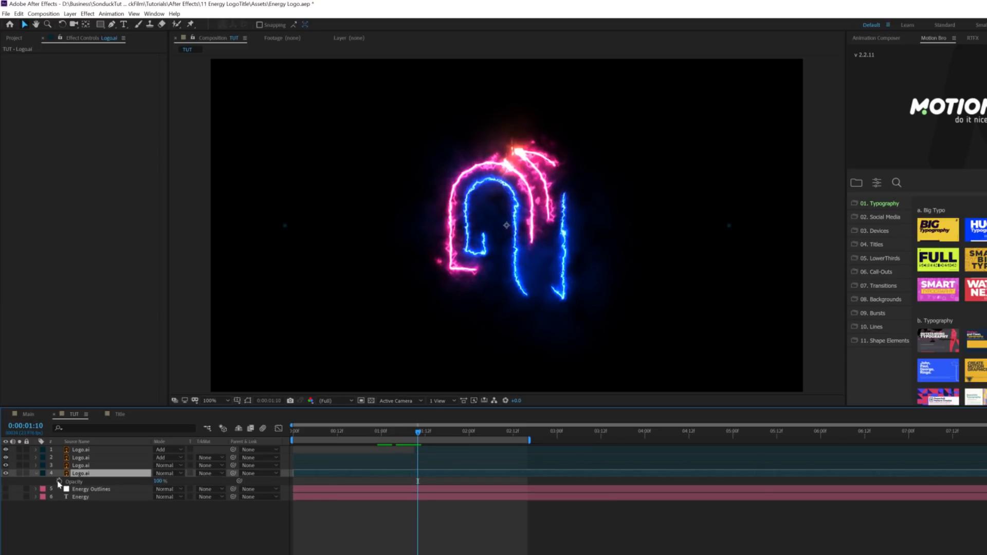
click(59, 481)
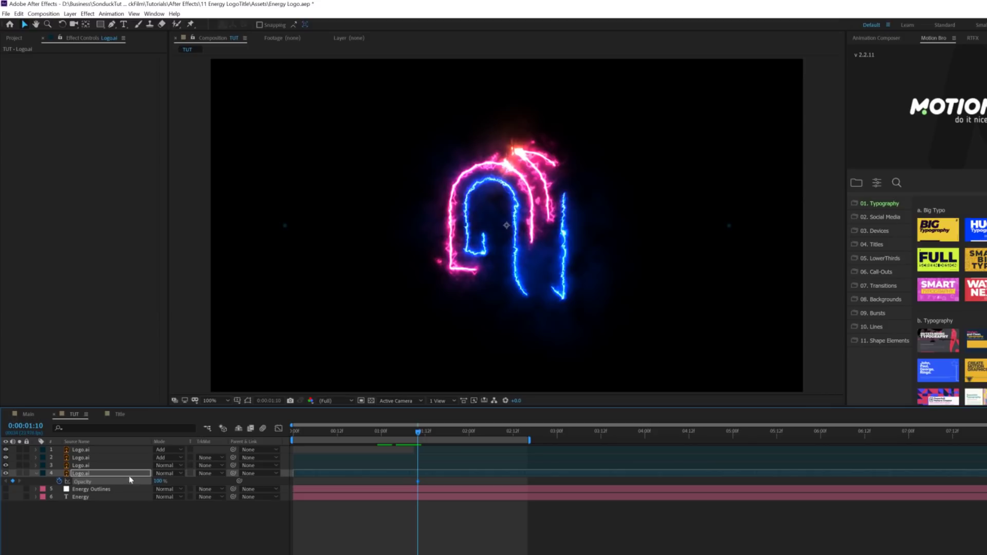
drag(510, 482, 553, 482)
Step: Set layers 1-3 to the Add blending mode
click(163, 467)
click(151, 479)
click(163, 467)
click(171, 178)
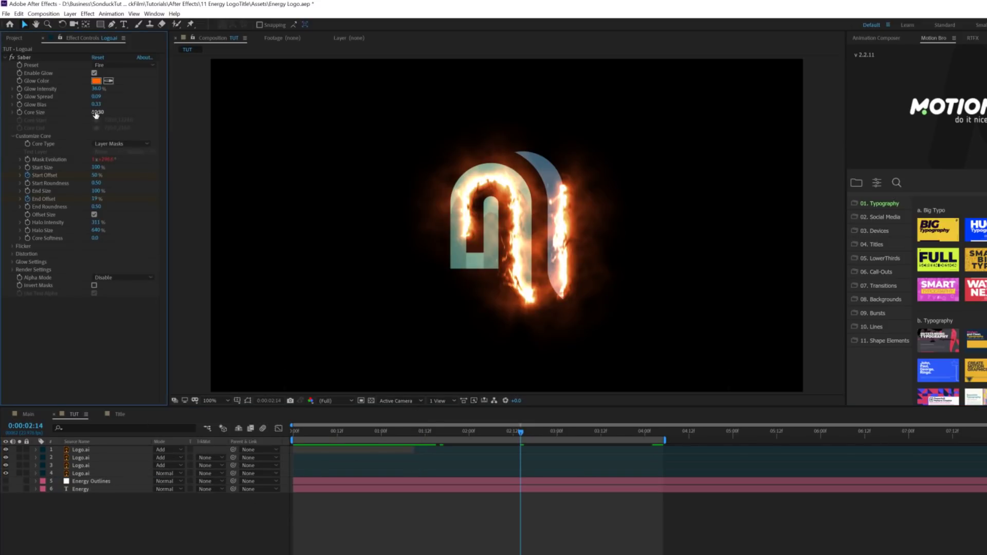
Step: Scrub the fire Saber's Core Size down to about 2.40 and play back the flames
drag(95, 115, 75, 114)
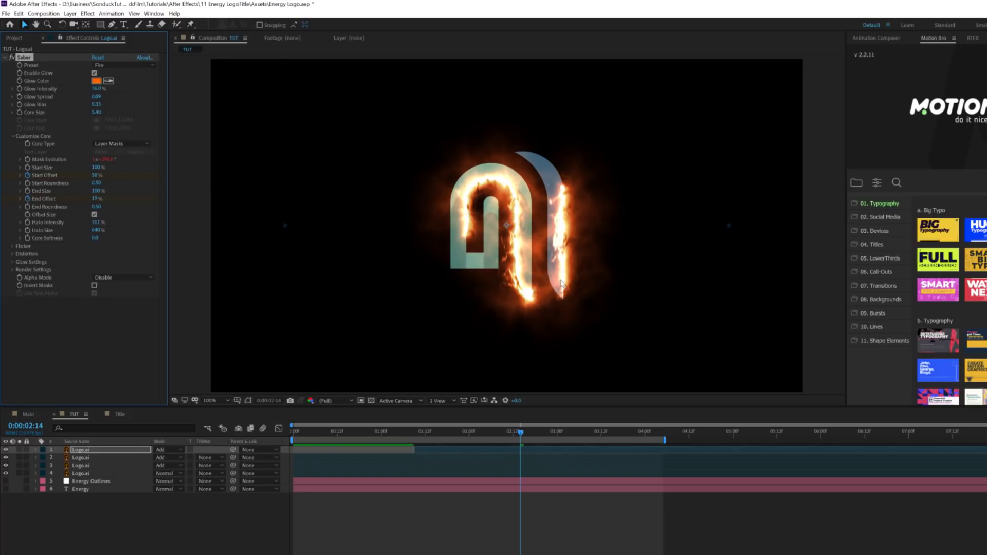
drag(101, 113, 83, 109)
click(205, 520)
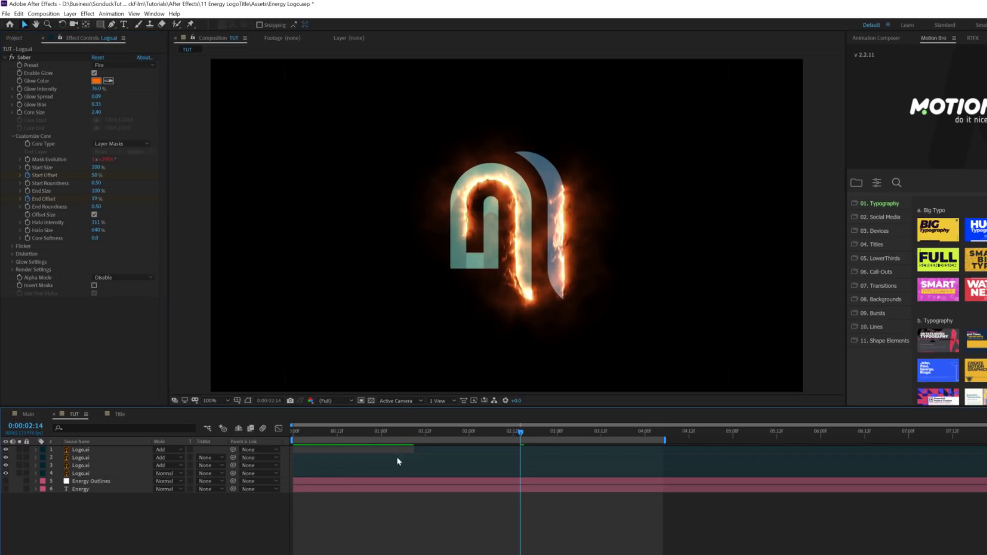
key(space)
key(space)
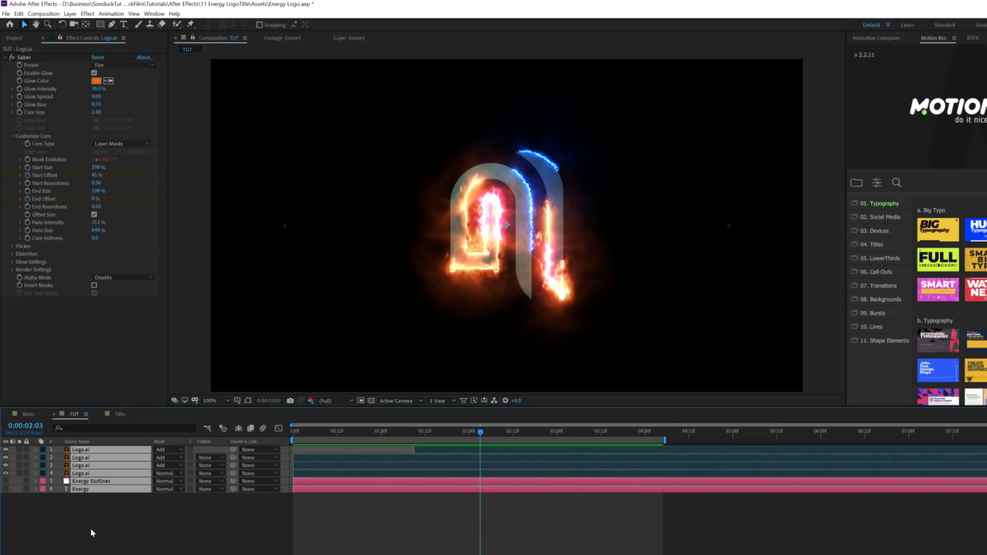
Step: Pre-compose all TUT layers into a composition named Logo/Title
click(70, 13)
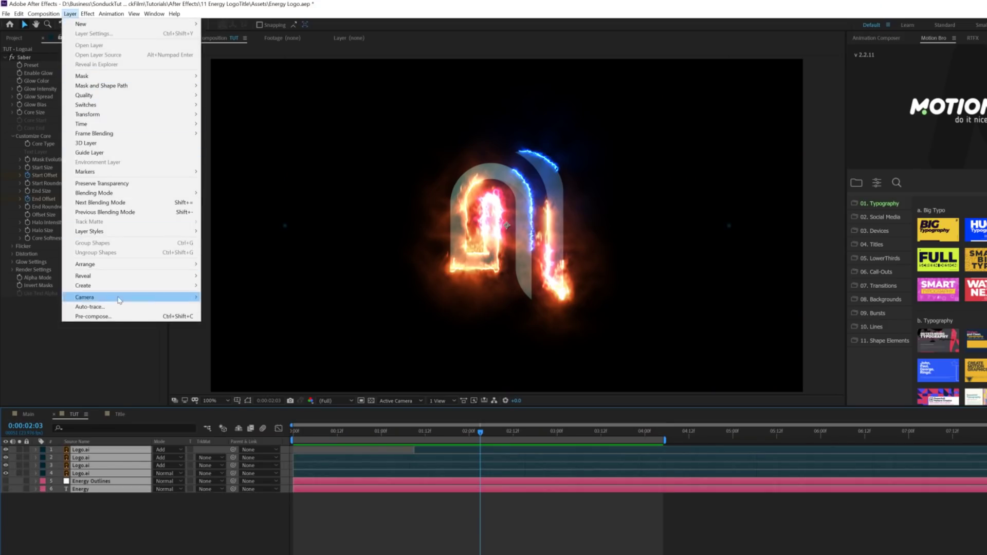
click(119, 317)
text(Logo/Title)
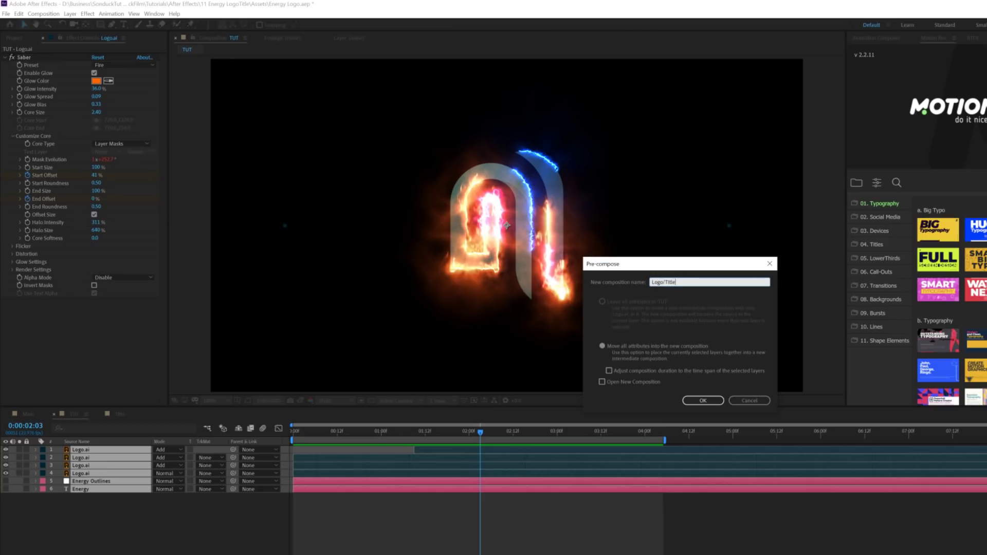
key(Return)
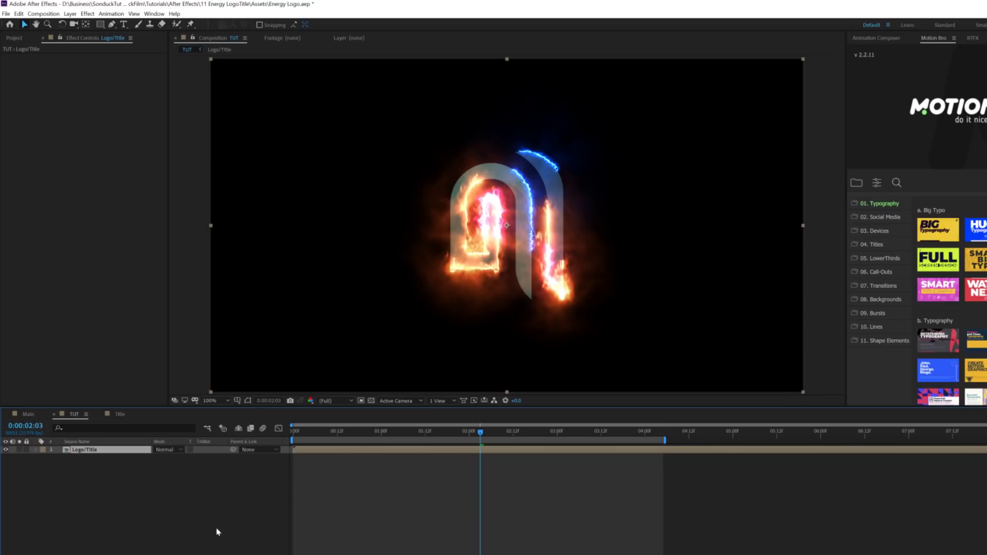
click(14, 37)
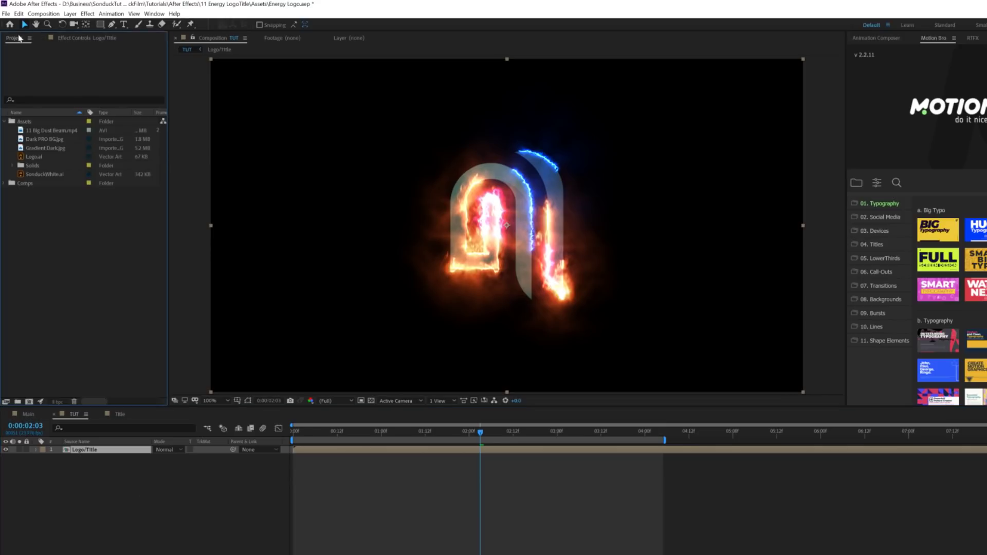
Step: Compare the background images and place Dark PRO BG.jpg below Logo/Title in the timeline
double_click(42, 141)
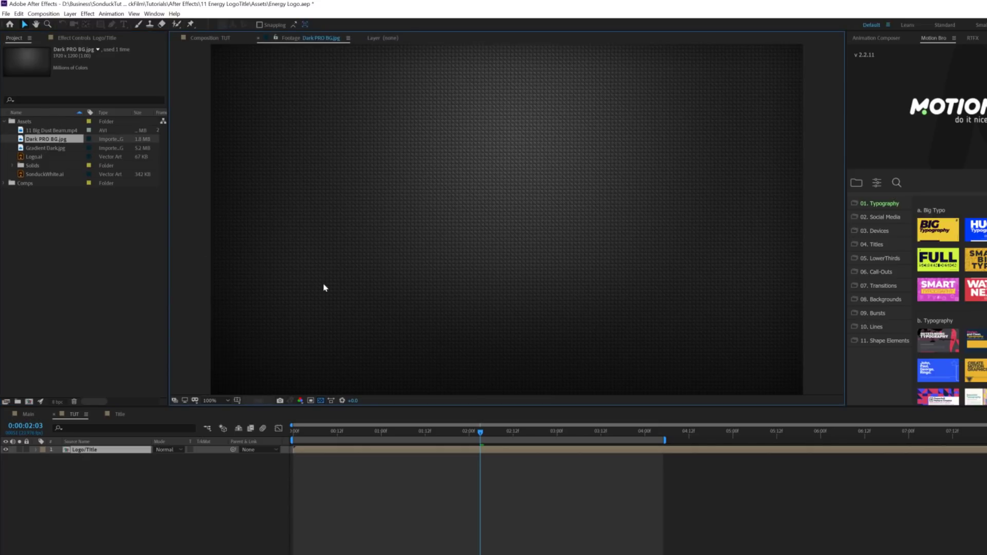
double_click(48, 148)
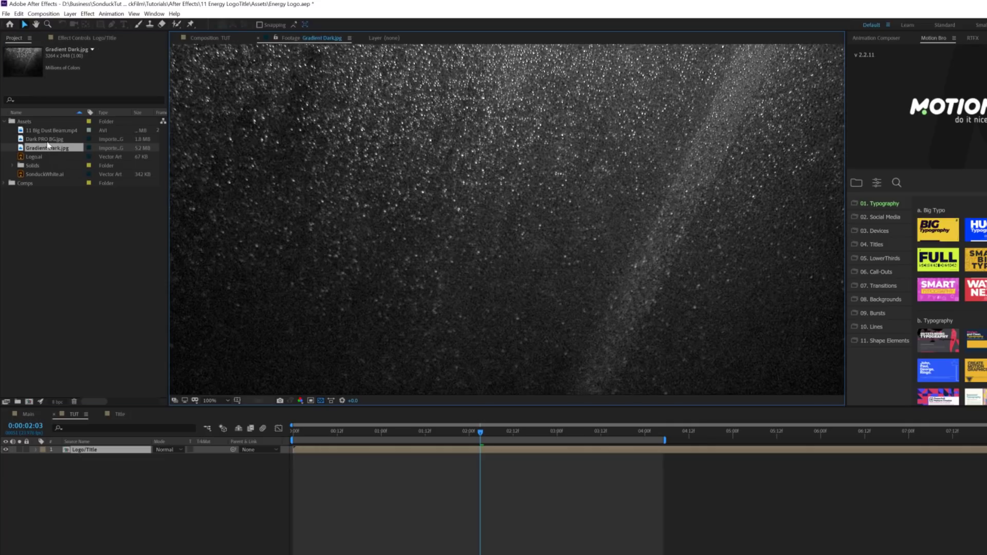
double_click(47, 139)
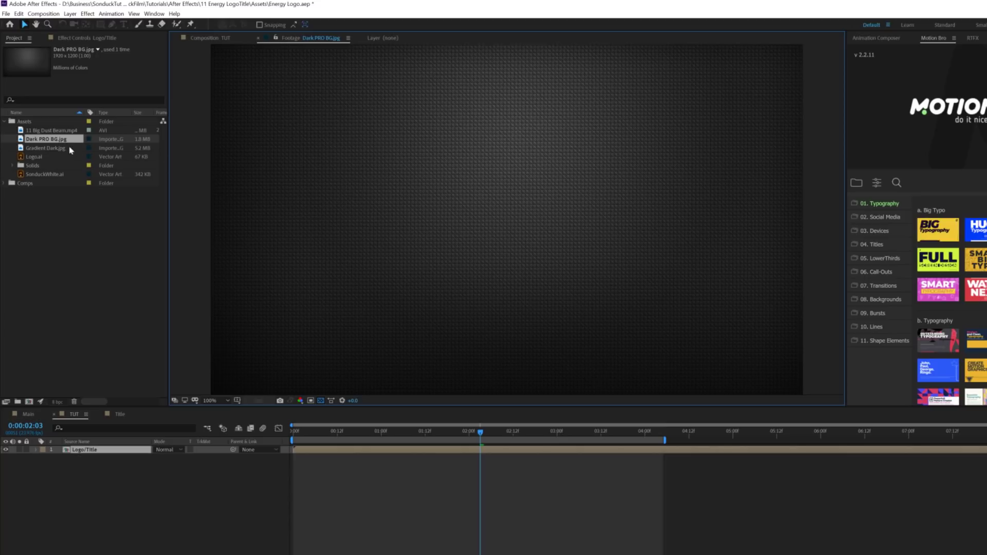
drag(53, 142, 61, 513)
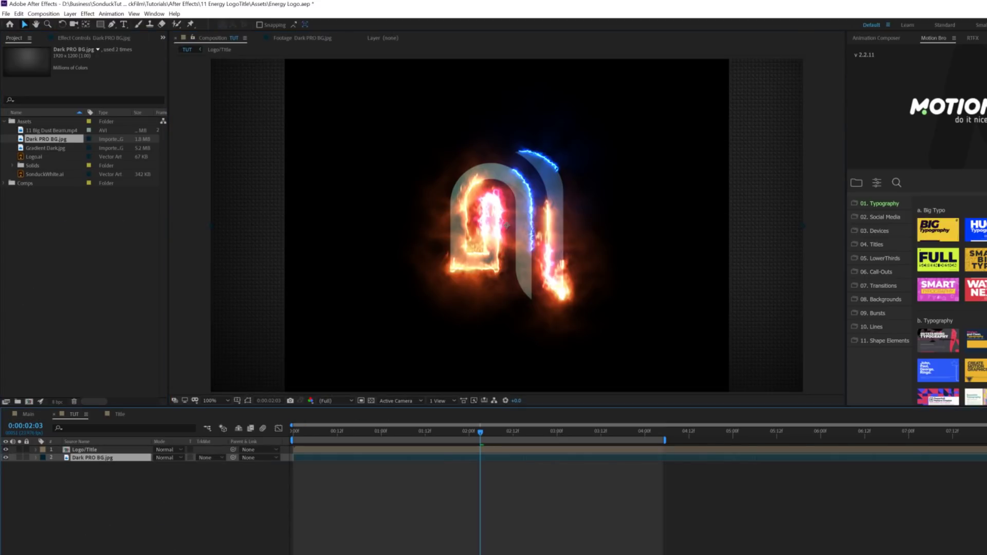
key(F4)
Step: Make Dark PRO BG.jpg a 3D layer and lay it flat with 90° X Rotation
click(205, 458)
key(r)
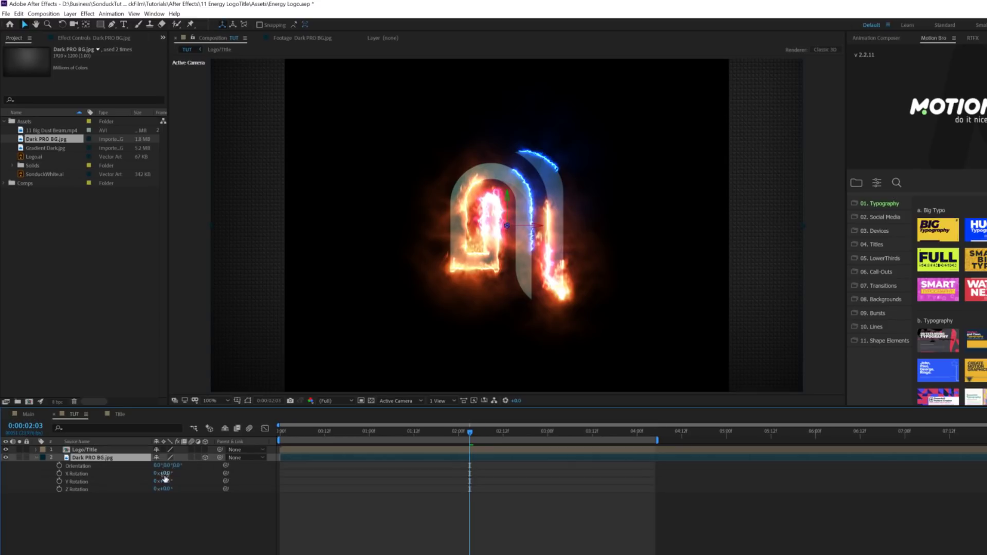
click(170, 473)
text(90)
click(140, 524)
Step: Lower the floor to Y 907 and enlarge it to 304% scale
click(81, 461)
key(p)
drag(171, 465, 323, 491)
key(s)
drag(164, 465, 273, 462)
click(37, 463)
Step: Pre-compose the floor into a Floor composition, keeping its attributes
click(88, 458)
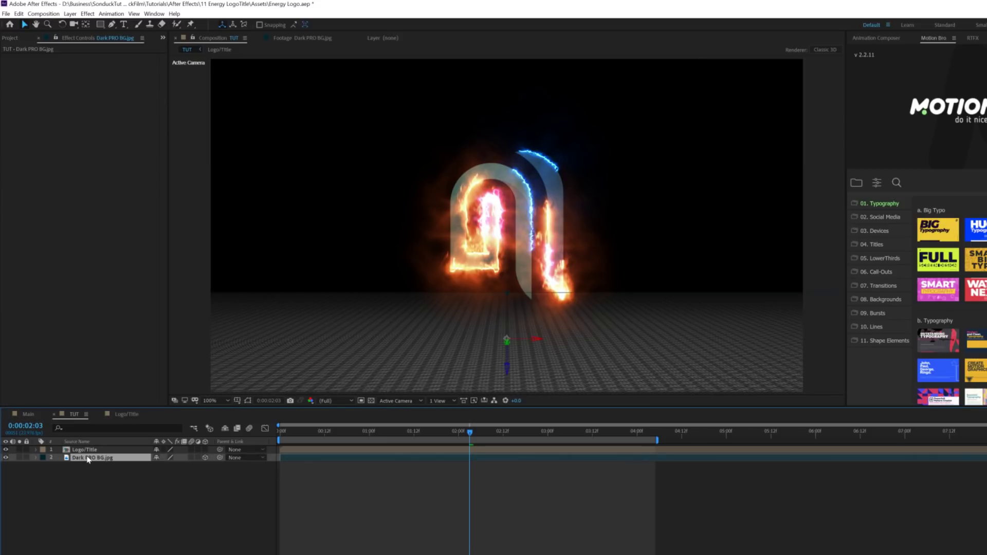
click(70, 14)
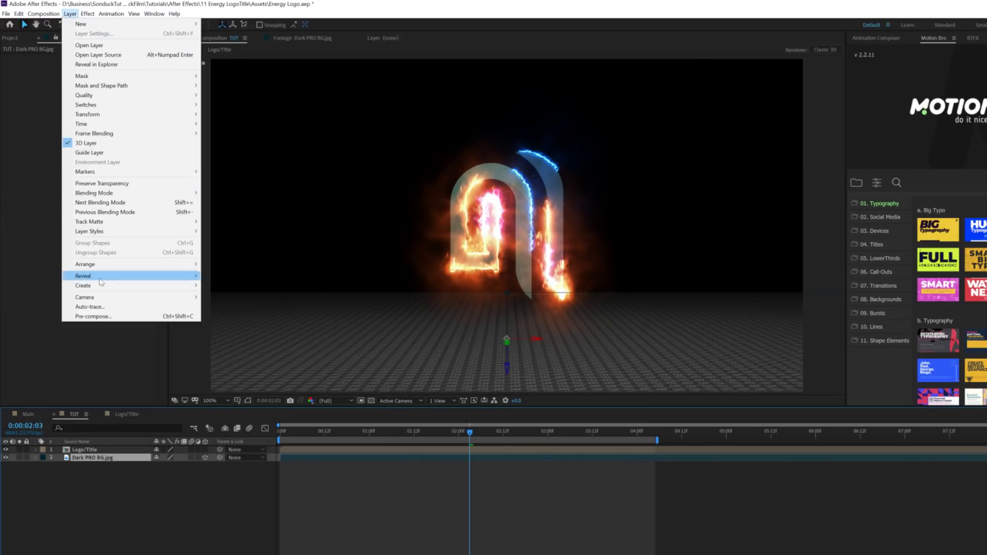
click(100, 315)
text(Floor)
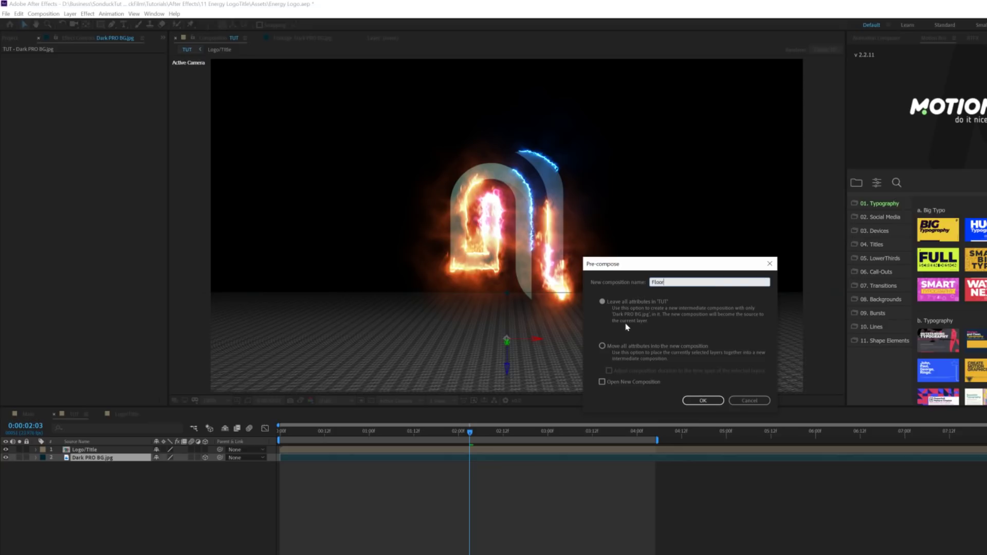
click(634, 346)
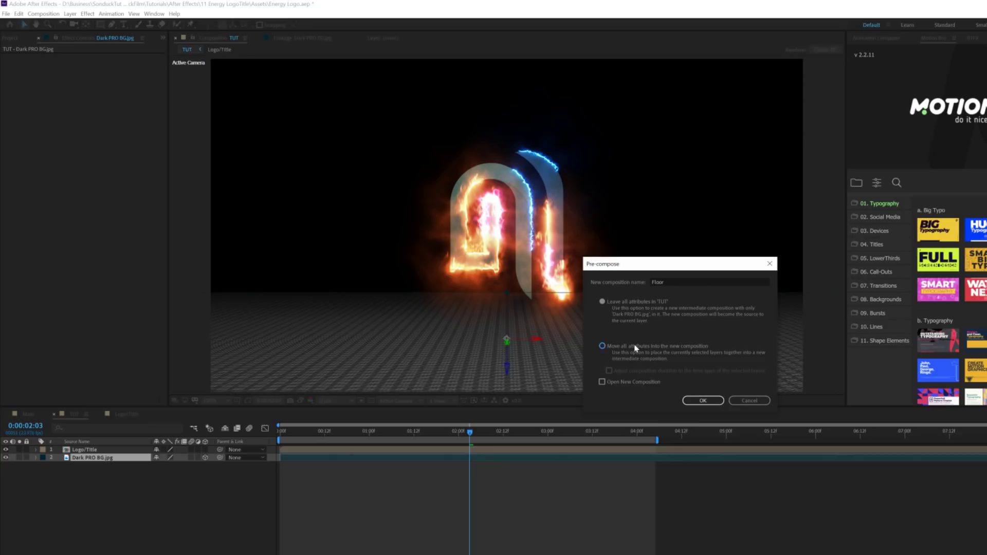
click(703, 401)
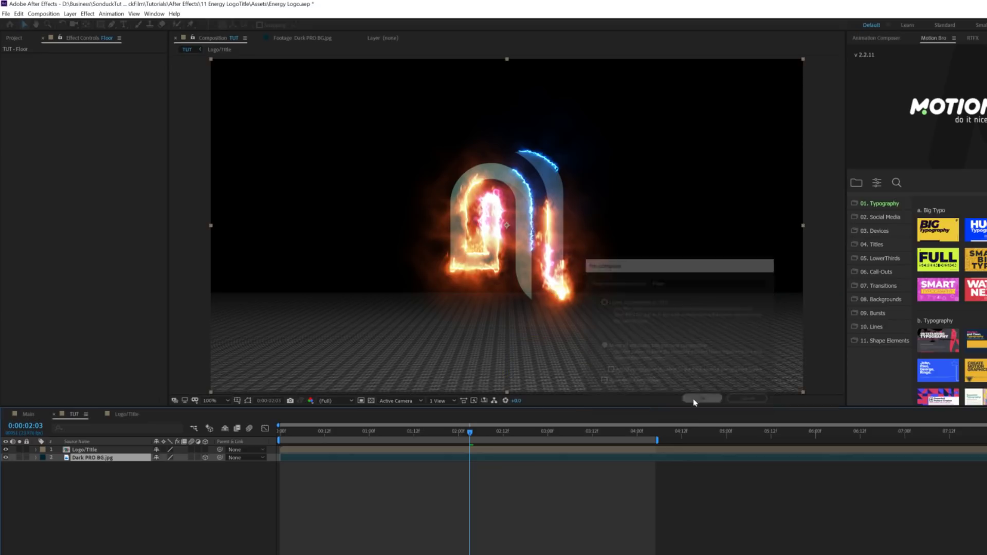
click(87, 451)
Step: Shrink the Logo/Title layer to 82% scale and raise it slightly above the floor
key(s)
drag(168, 458, 156, 459)
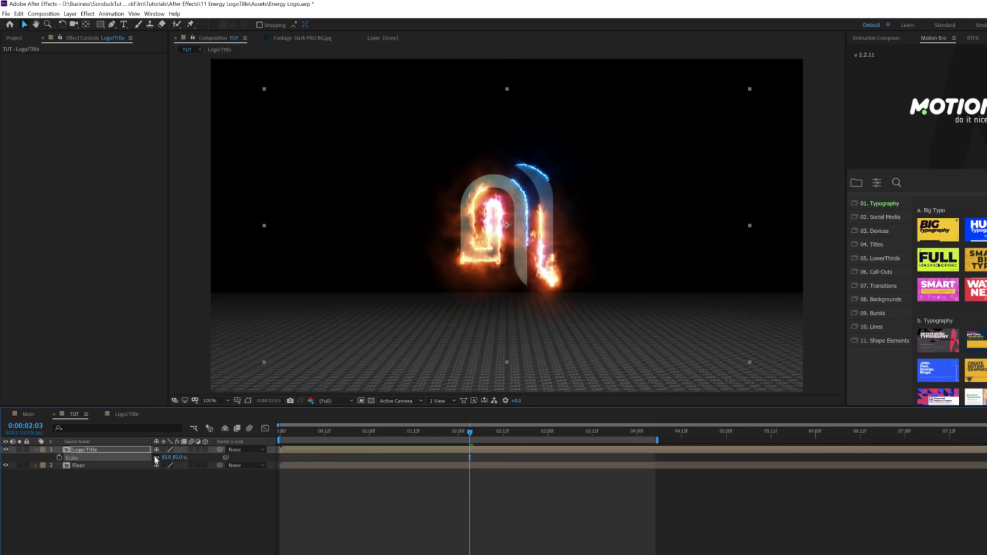
drag(533, 265, 533, 252)
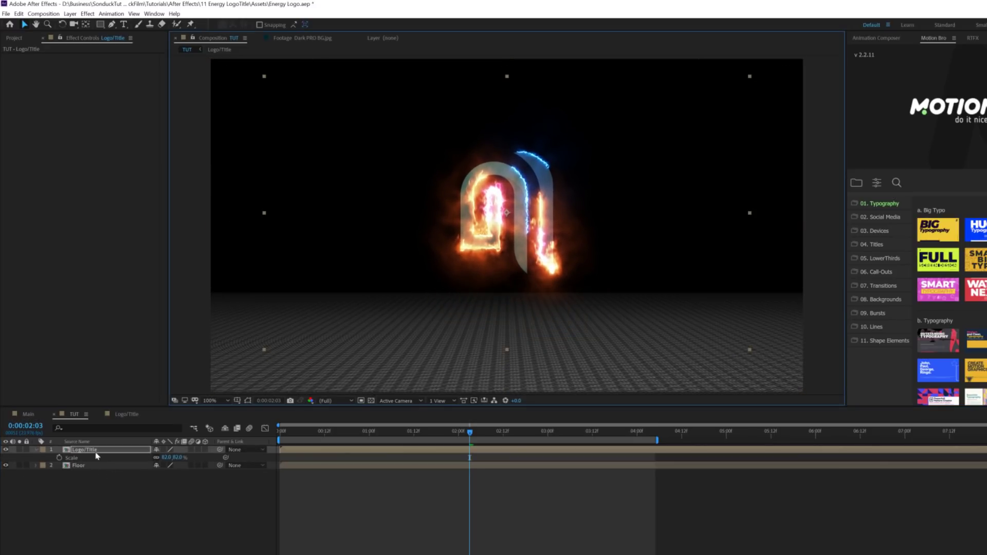
Step: Duplicate the logo, flip the copy, and place it on the floor beneath the original
key(ctrl+d)
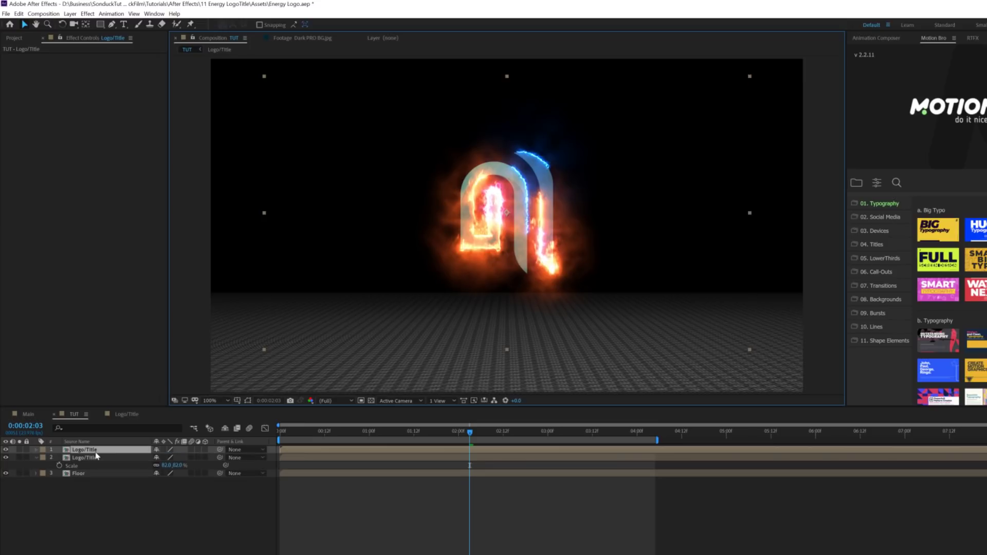
click(76, 15)
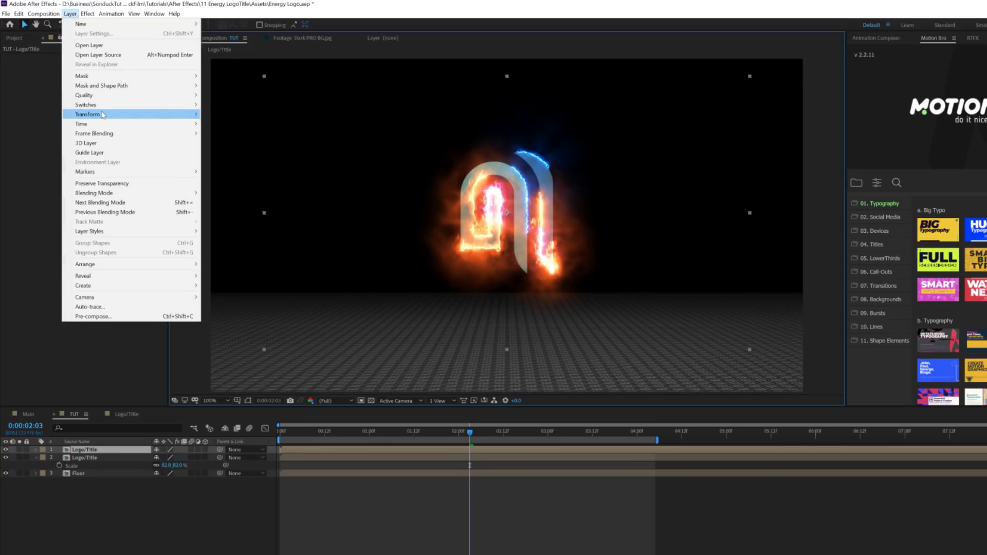
mouse_move(104, 115)
click(230, 186)
drag(504, 221, 497, 359)
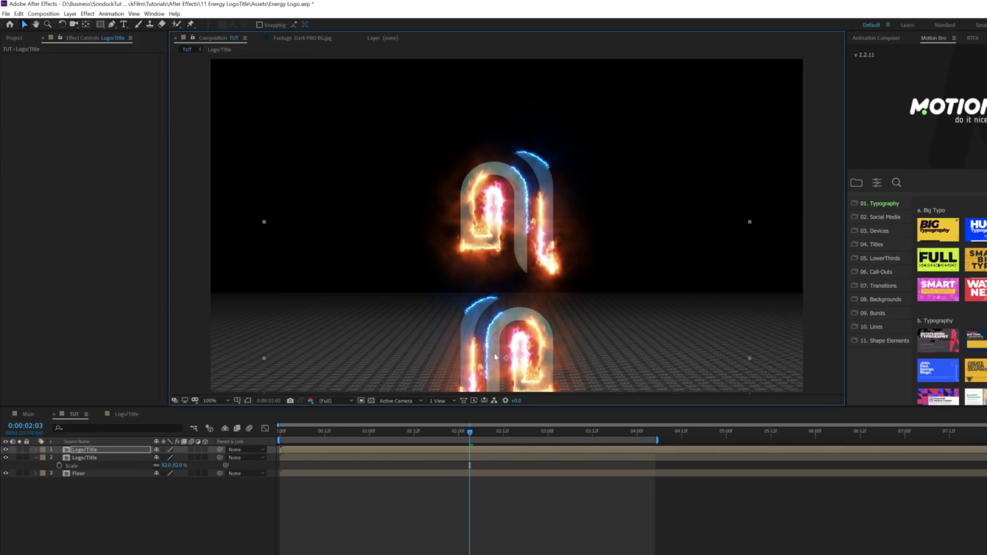
drag(71, 452, 83, 468)
click(92, 506)
click(70, 14)
Step: Add an adjustment layer named Blur just below the top logo layer
mouse_move(180, 23)
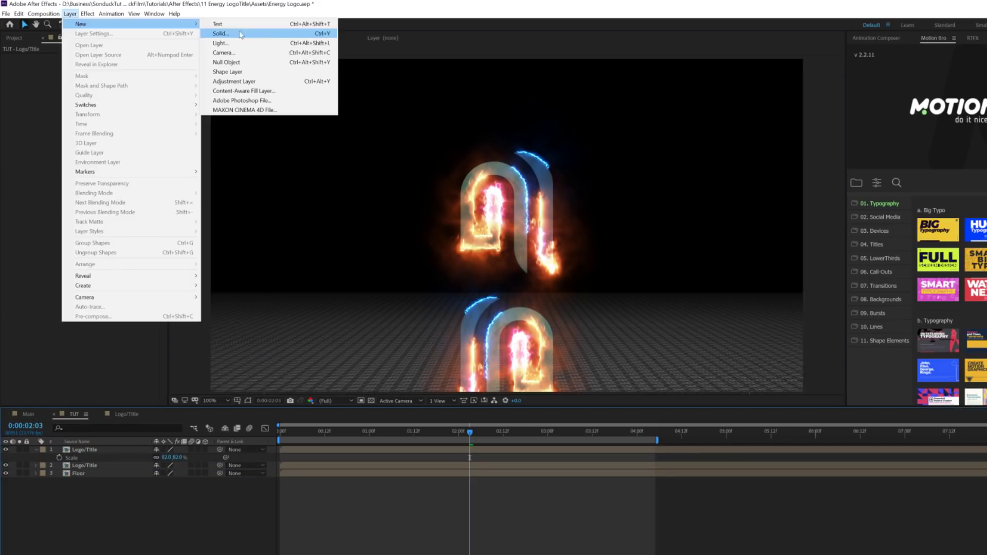
click(252, 81)
key(Return)
text(Blur)
key(Return)
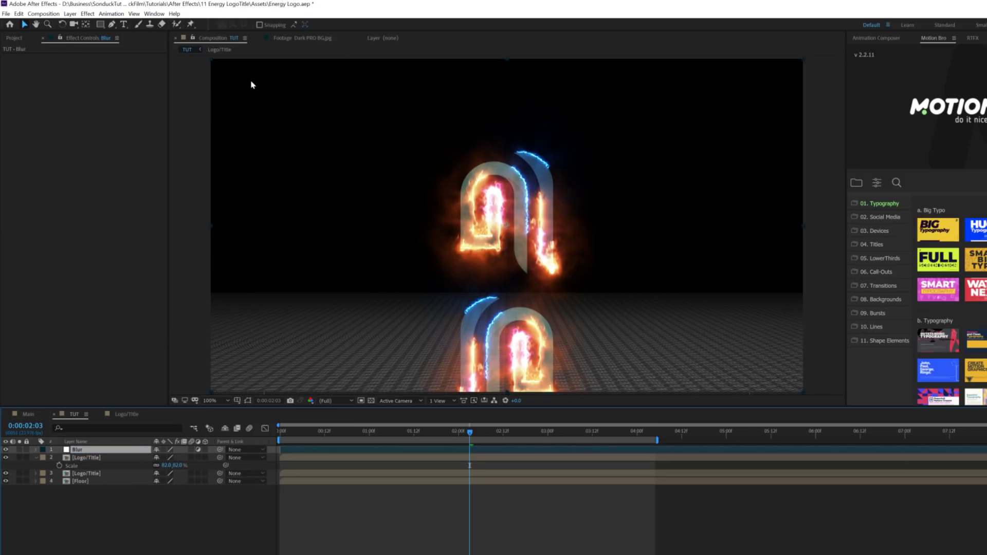
drag(77, 448, 80, 466)
Step: Apply Compound Blur with an inverted Floor blur map and maximum blur 14, then open Floor
click(87, 13)
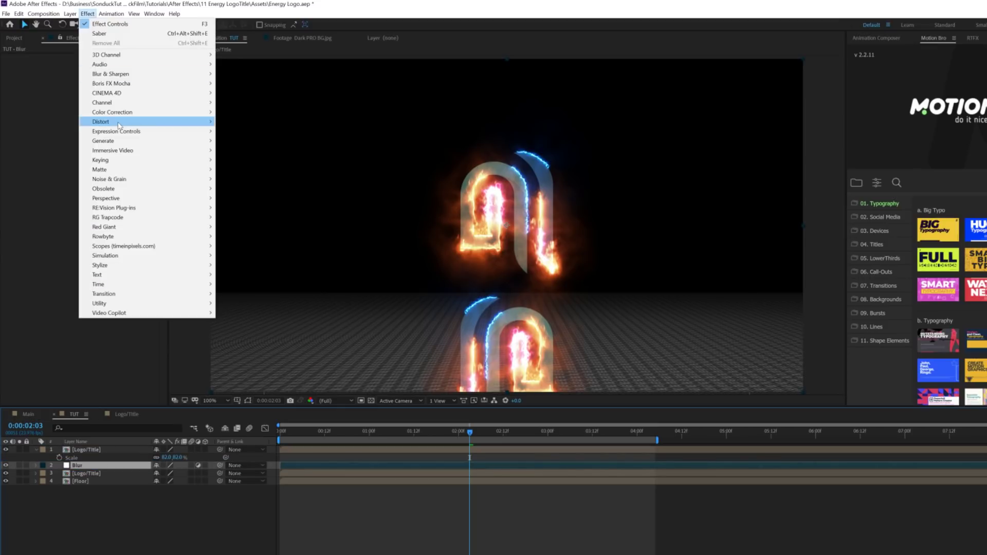
mouse_move(118, 76)
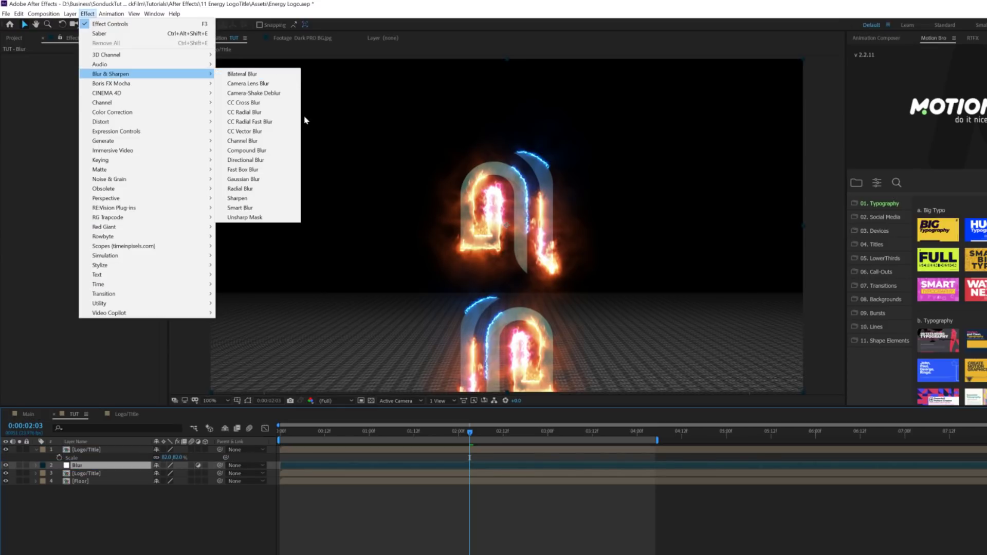
click(268, 150)
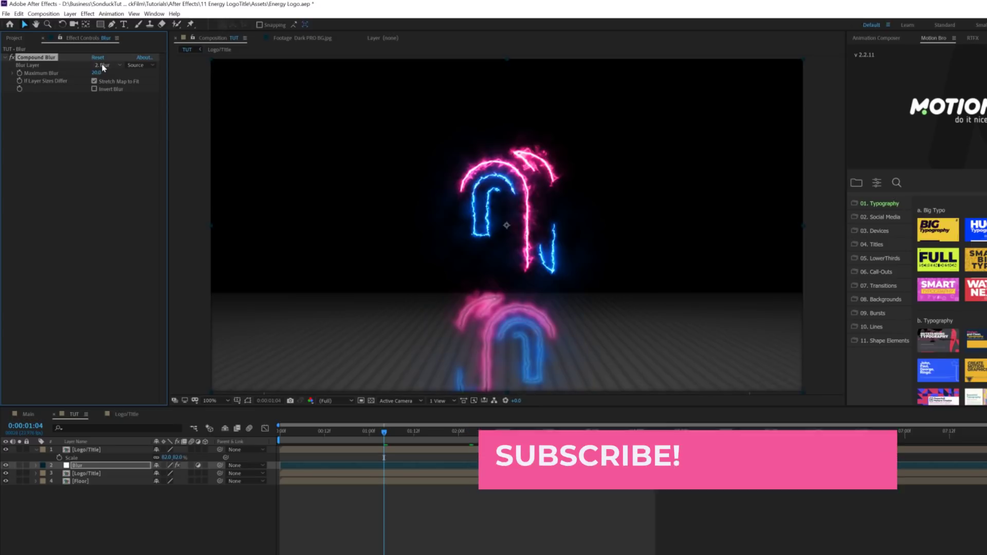
click(106, 64)
click(117, 115)
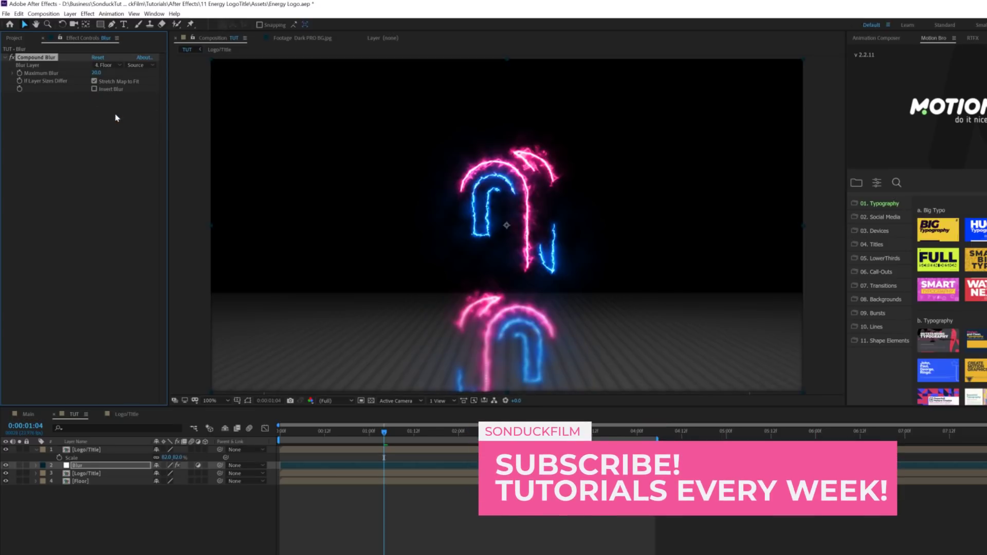
click(94, 89)
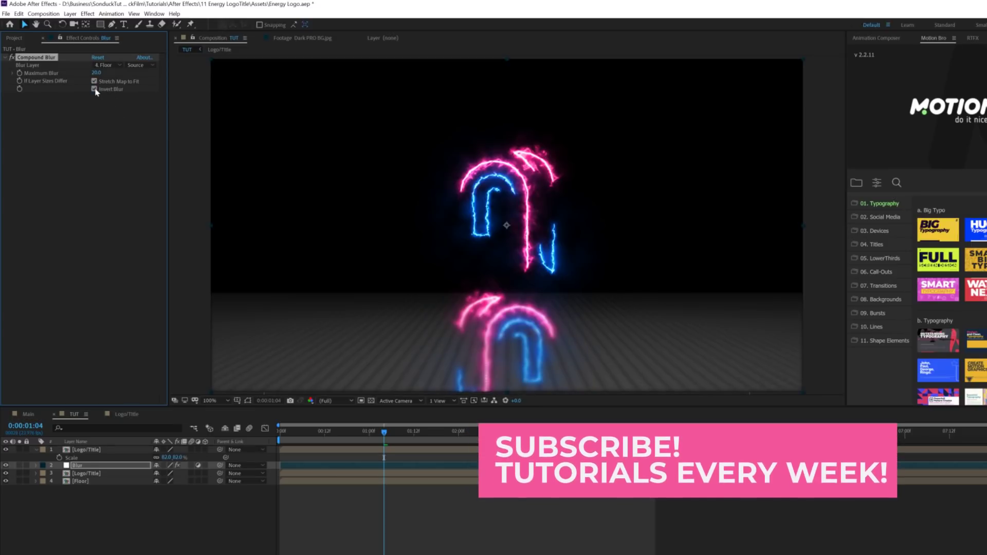
drag(95, 73, 97, 74)
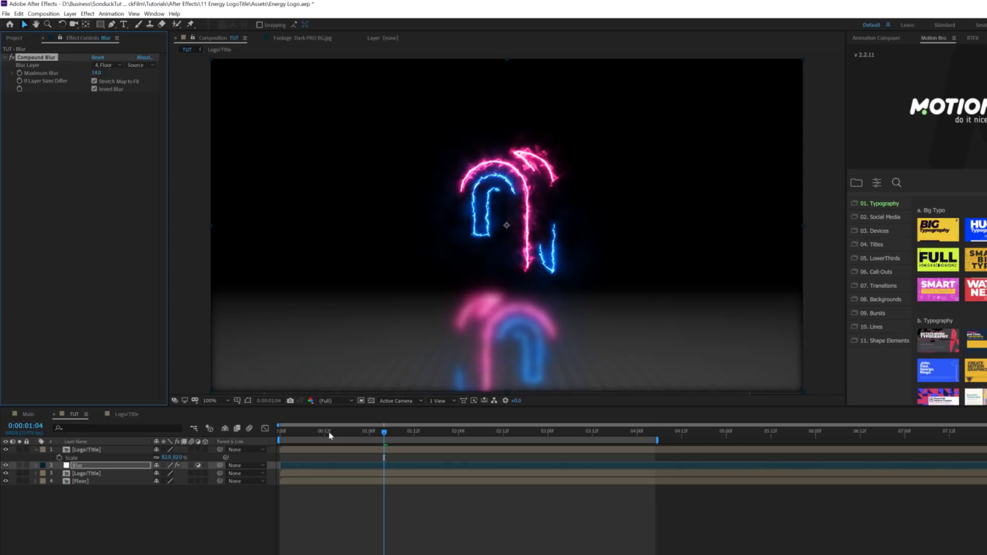
double_click(80, 481)
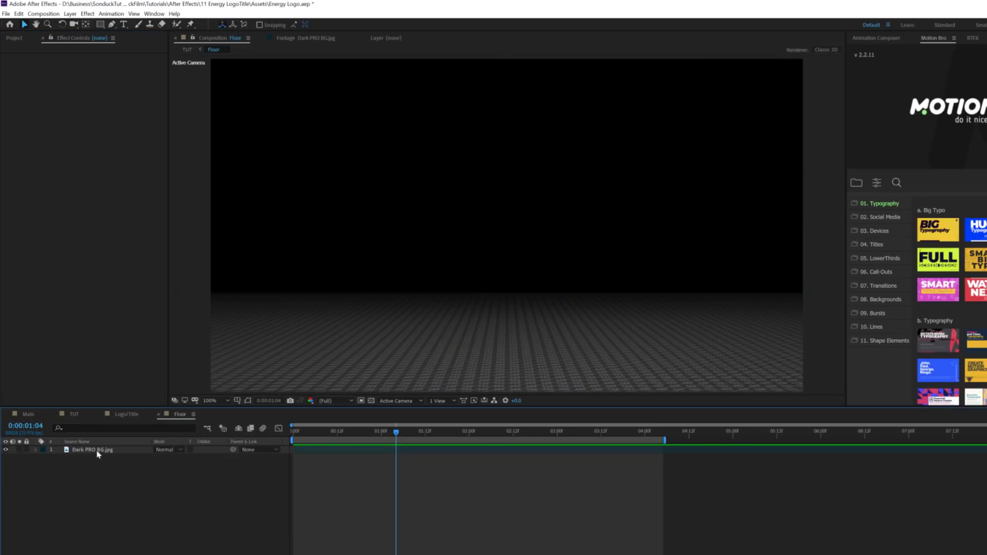
click(97, 452)
Step: Add Curves to Dark PRO BG.jpg and pull the curve down to darken the floor
click(88, 13)
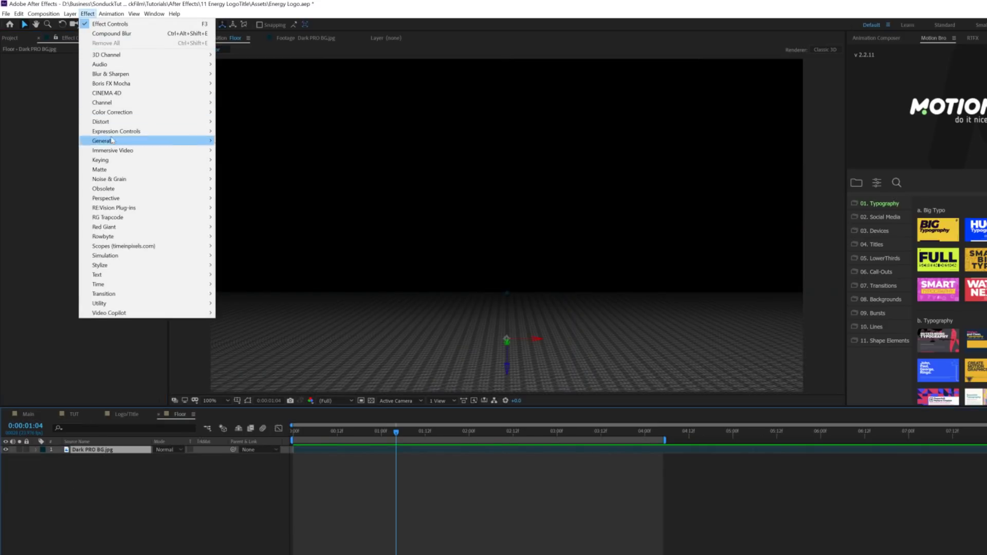
mouse_move(118, 114)
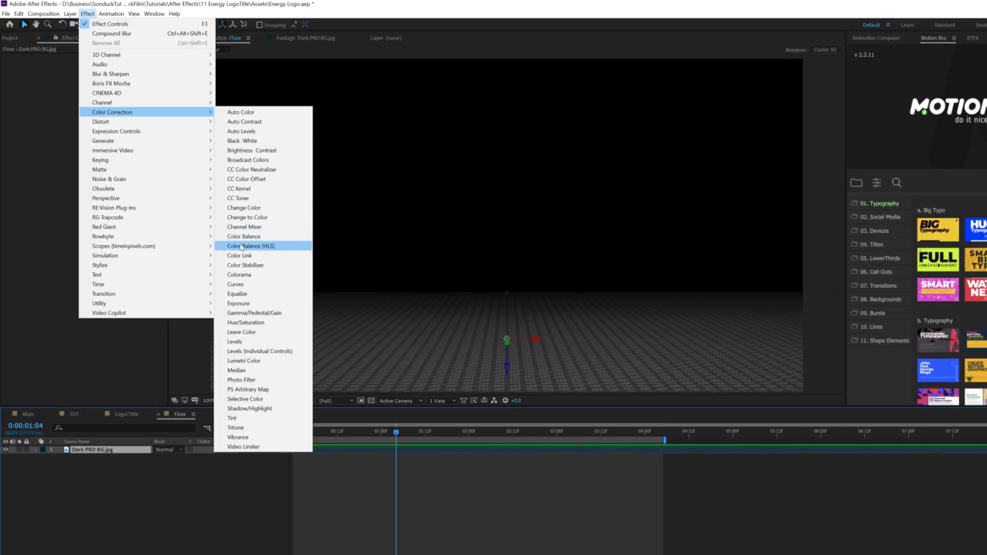
click(237, 284)
drag(79, 151, 95, 172)
Step: Check the Main and Logo/Title compositions, ending in TUT with the top Logo/Title selected
click(78, 416)
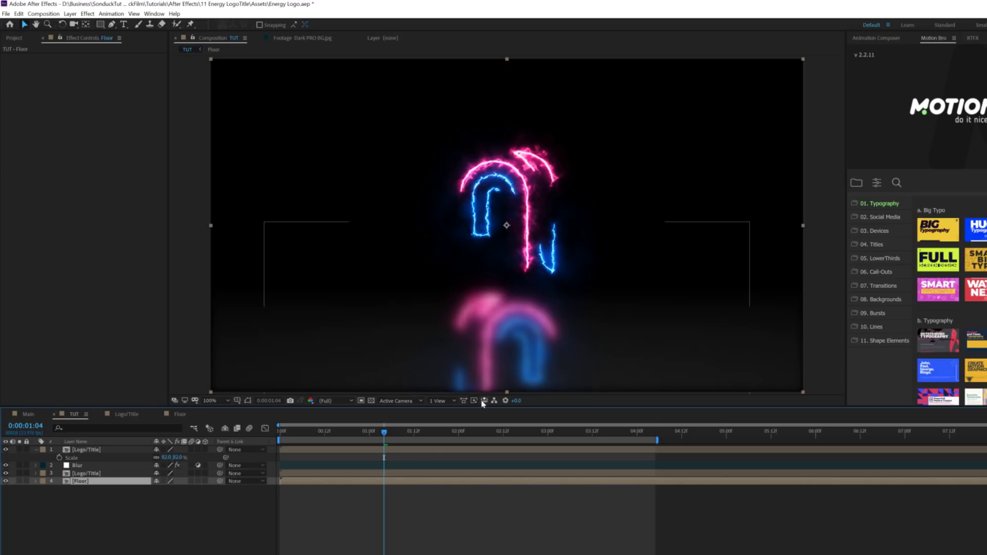
click(28, 414)
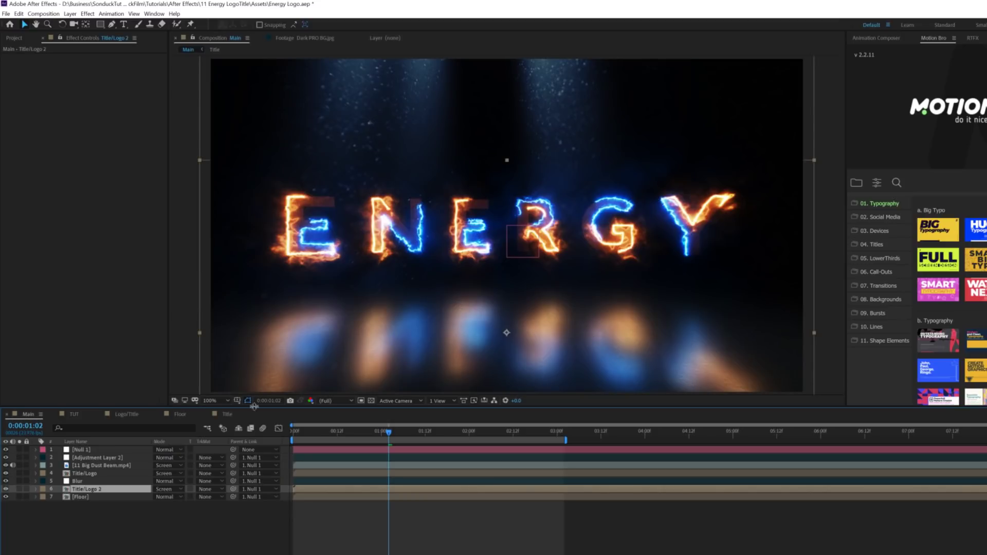
key(shift+period)
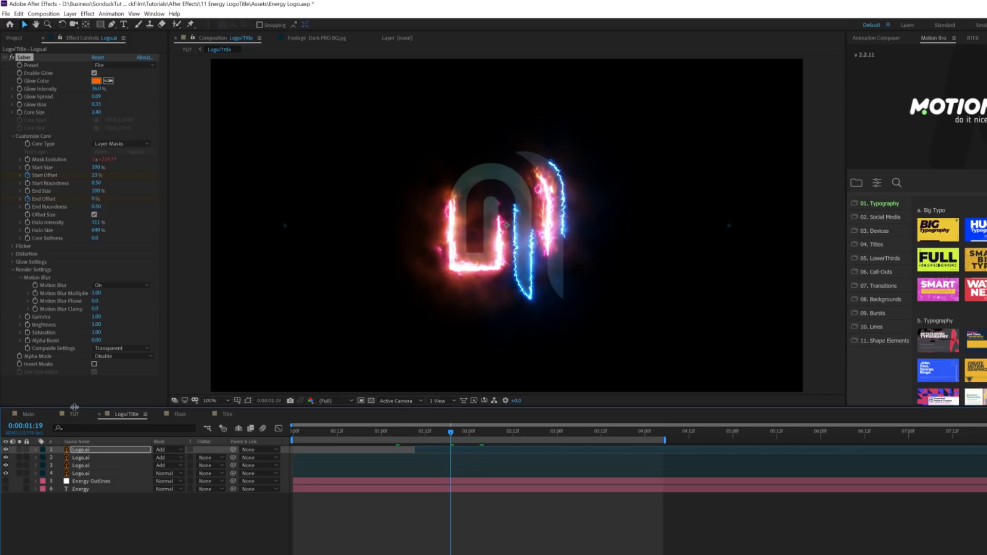
click(28, 414)
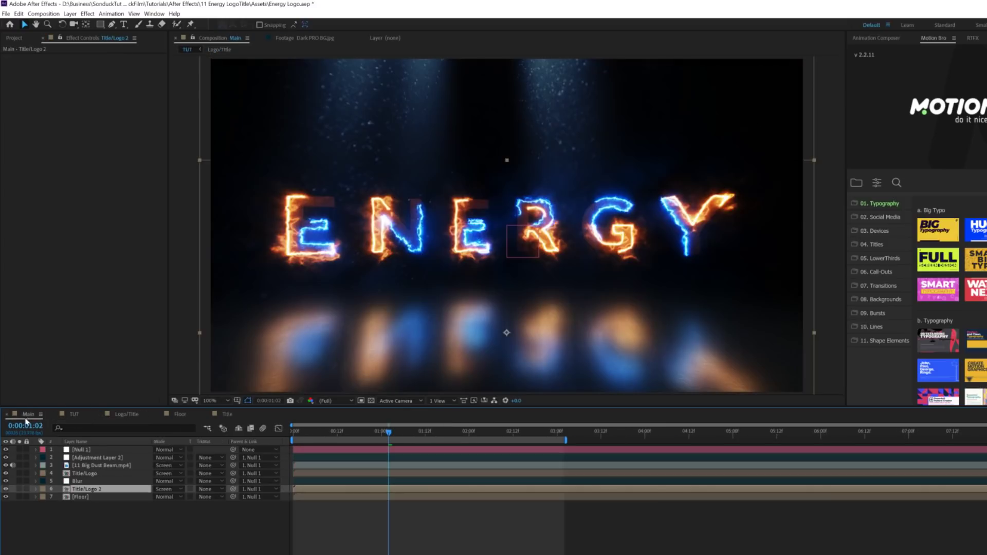
click(74, 414)
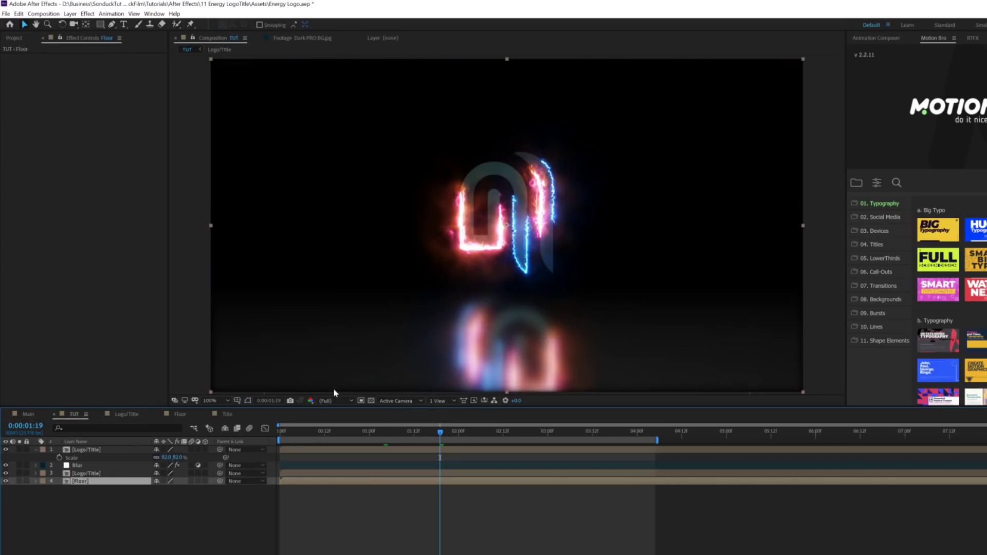
click(88, 451)
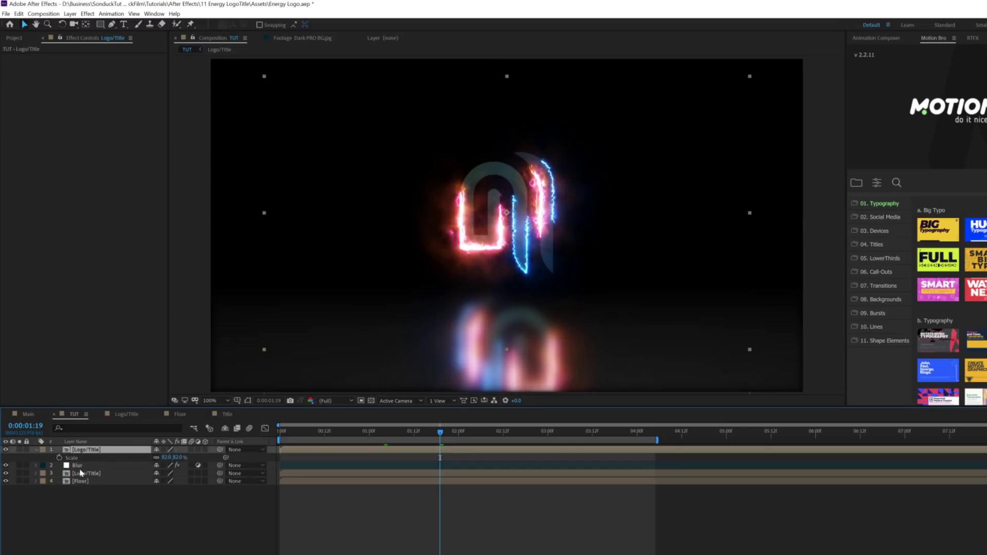
Step: Unlink the reflection Logo/Title layer's Scale and stretch it wider horizontally
click(91, 474)
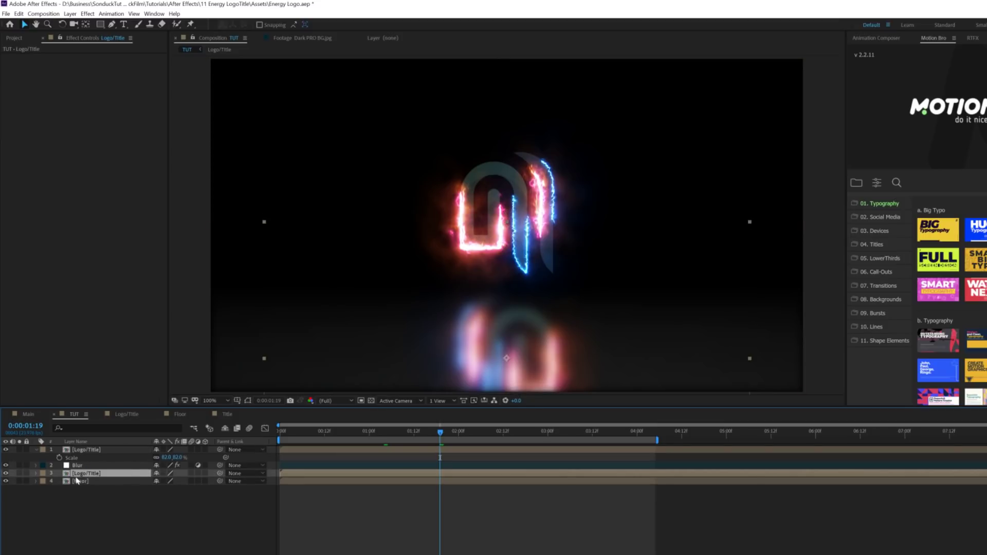
key(s)
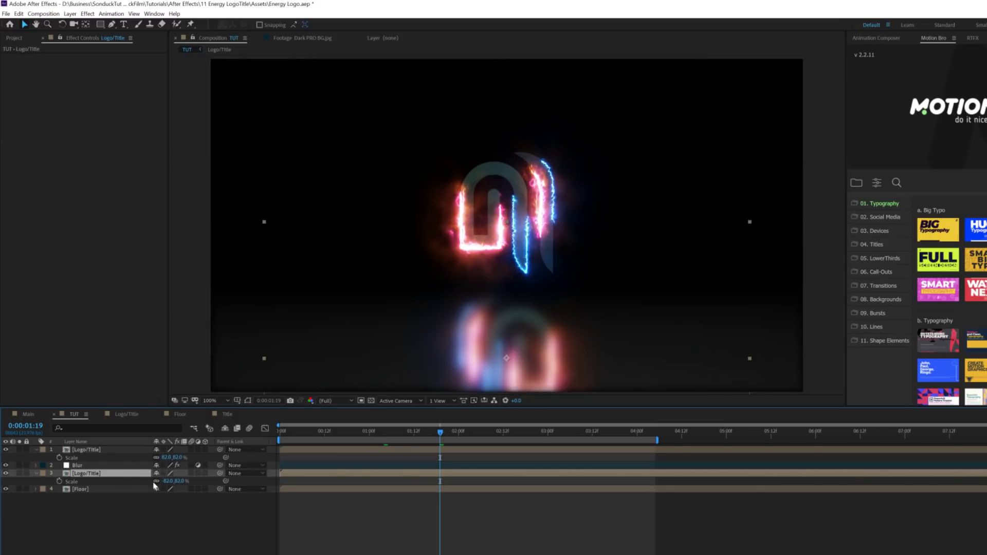
drag(167, 481, 31, 481)
click(128, 513)
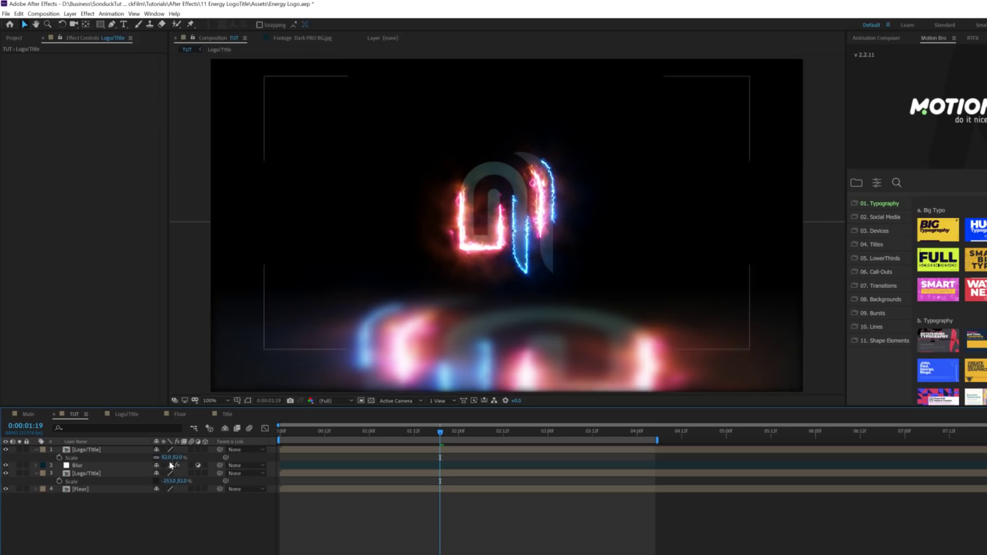
Step: Preview the reflection at frames 0:00:02:10, 0:00:02:22 and 0:00:03:07
click(496, 435)
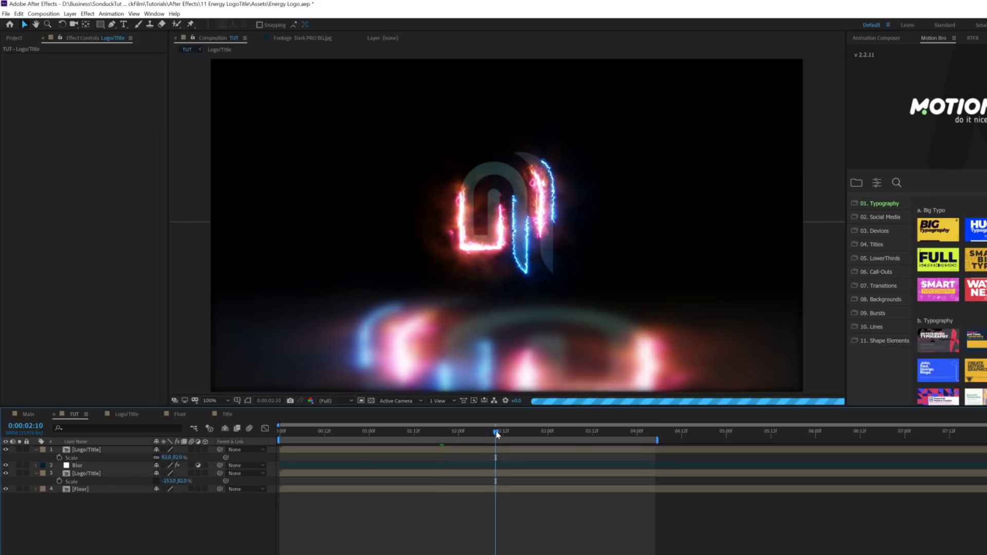
click(541, 435)
click(575, 437)
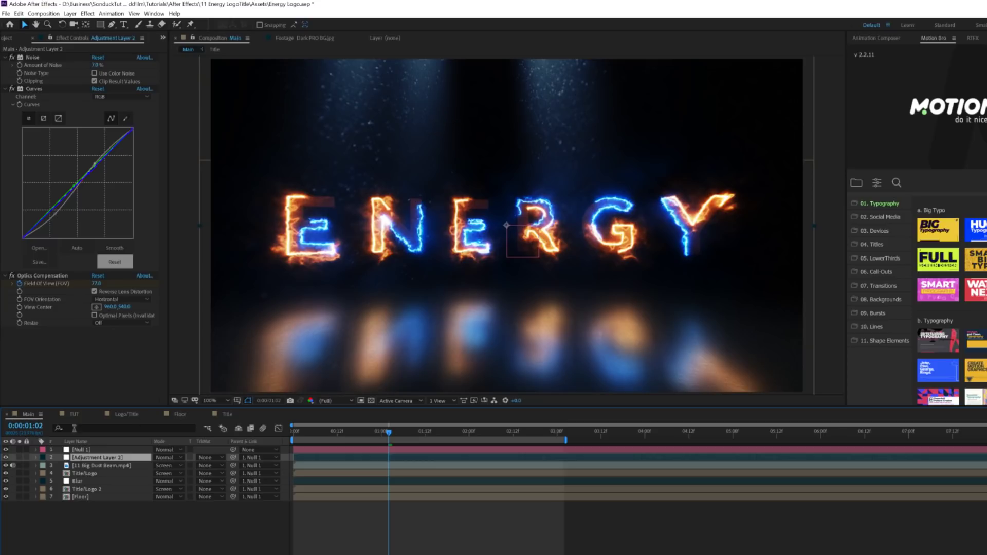
Step: Switch to the TUT comp and open the 11 Big Dust Beam.mp4 footage from the project
click(72, 415)
click(14, 38)
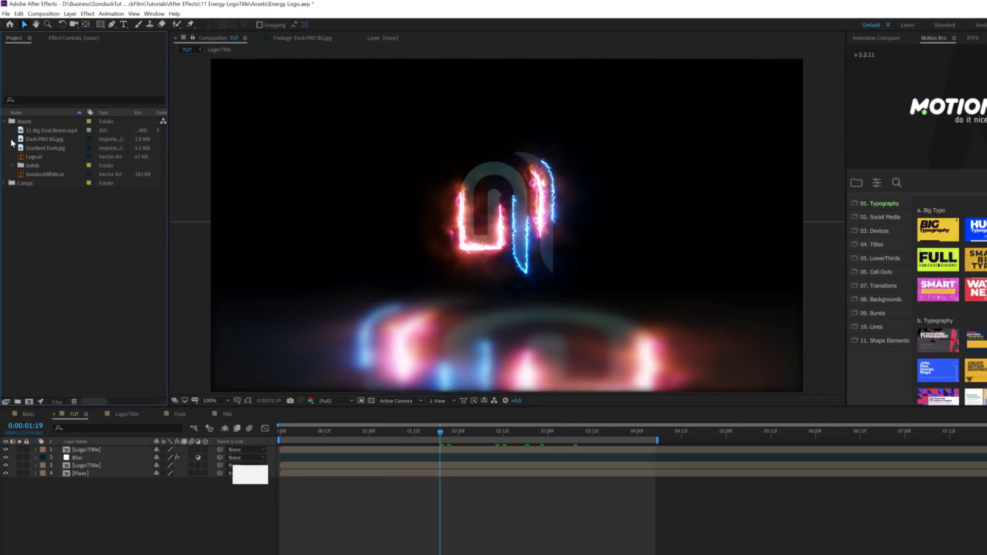
double_click(13, 132)
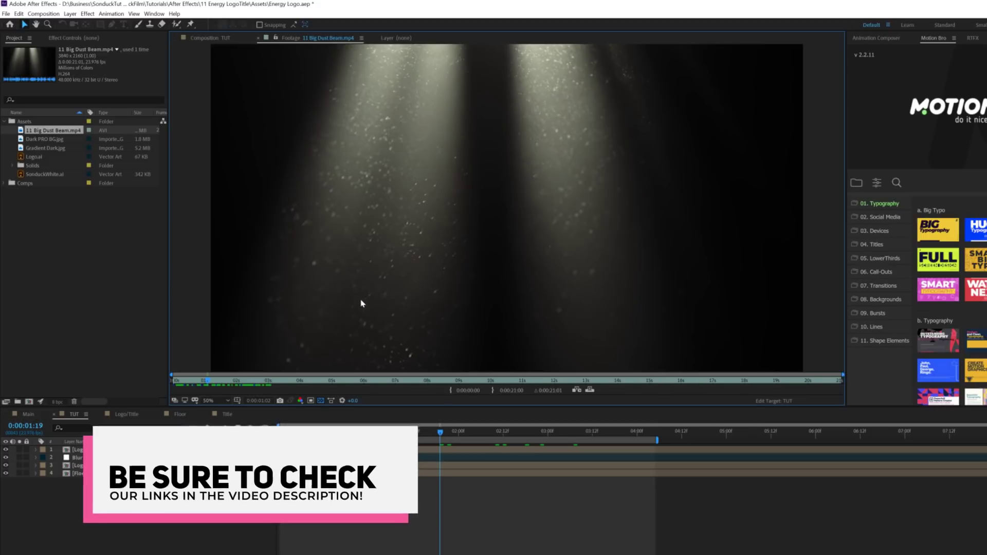
click(213, 38)
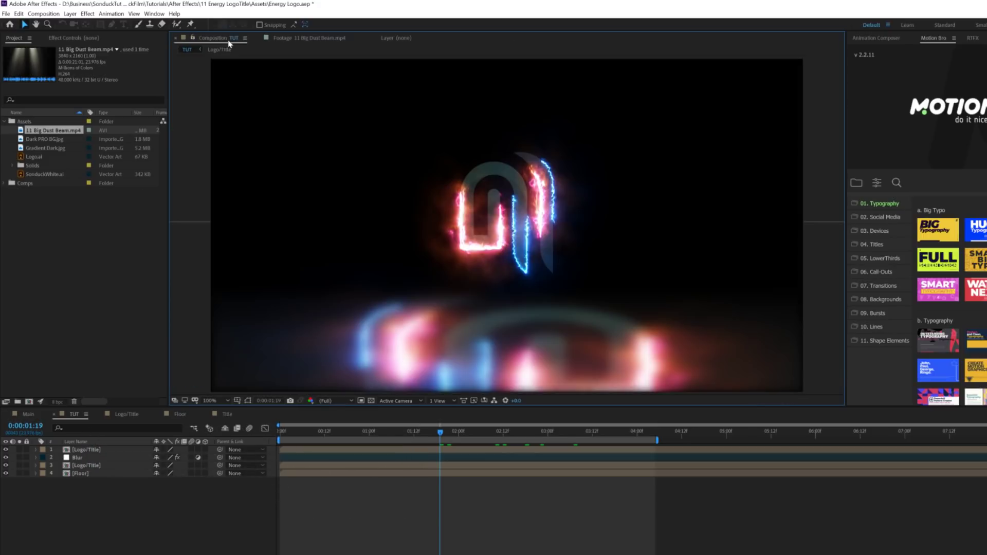
Step: Place 11 Big Dust Beam.mp4 on top in TUT, fit it to comp, and set Screen mode
drag(41, 133, 104, 452)
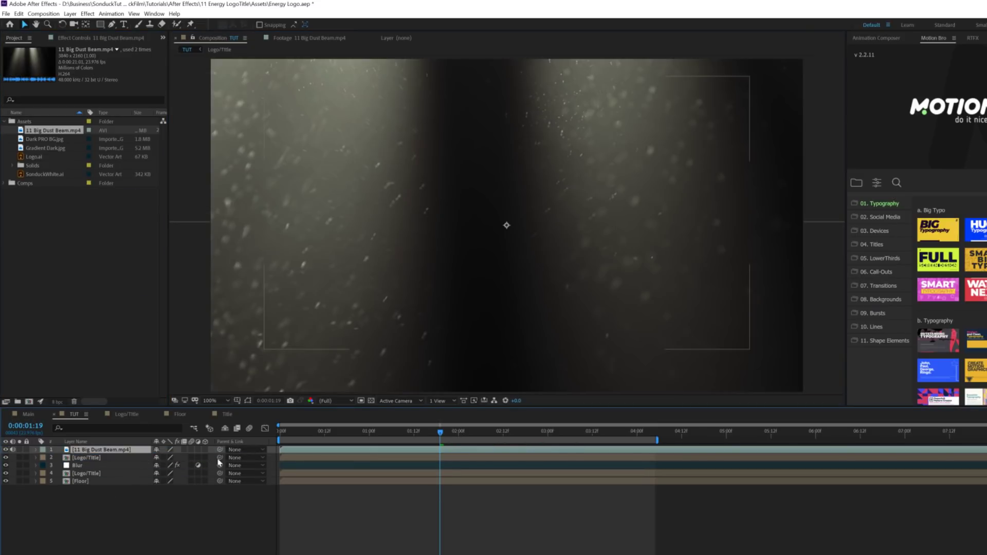
key(ctrl+alt+f)
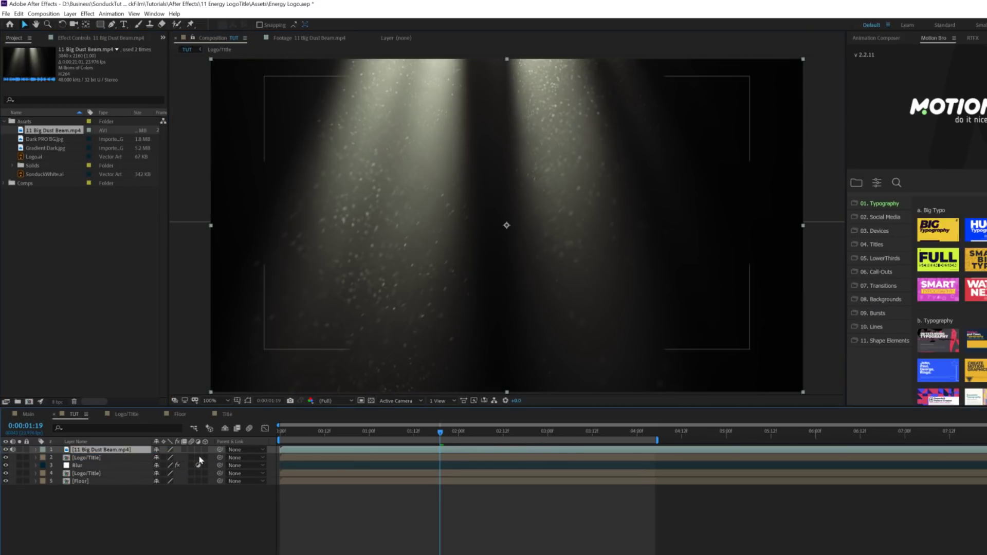
key(F4)
click(167, 450)
click(180, 182)
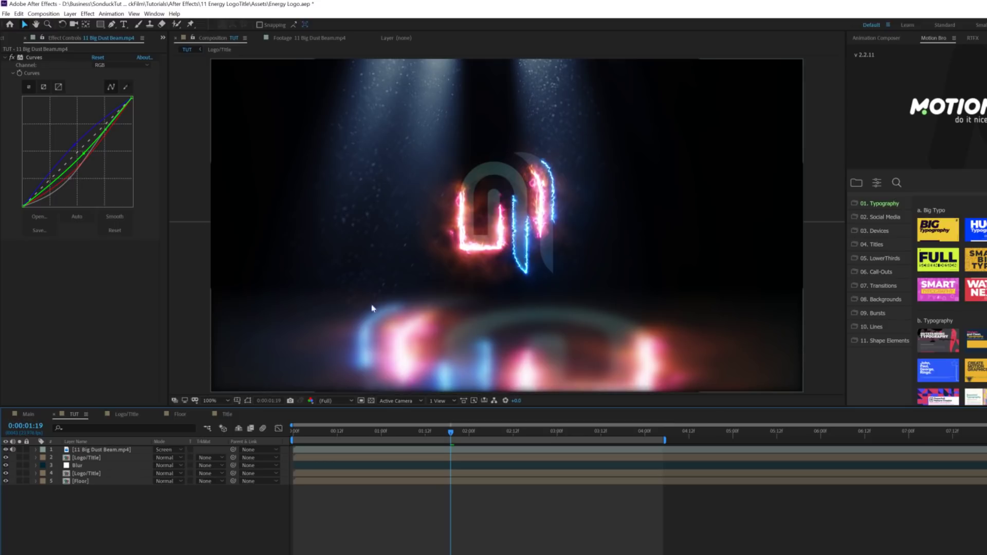
click(70, 13)
Step: Add a top adjustment layer with 7% monochrome Noise and inspect the grain up close
mouse_move(128, 24)
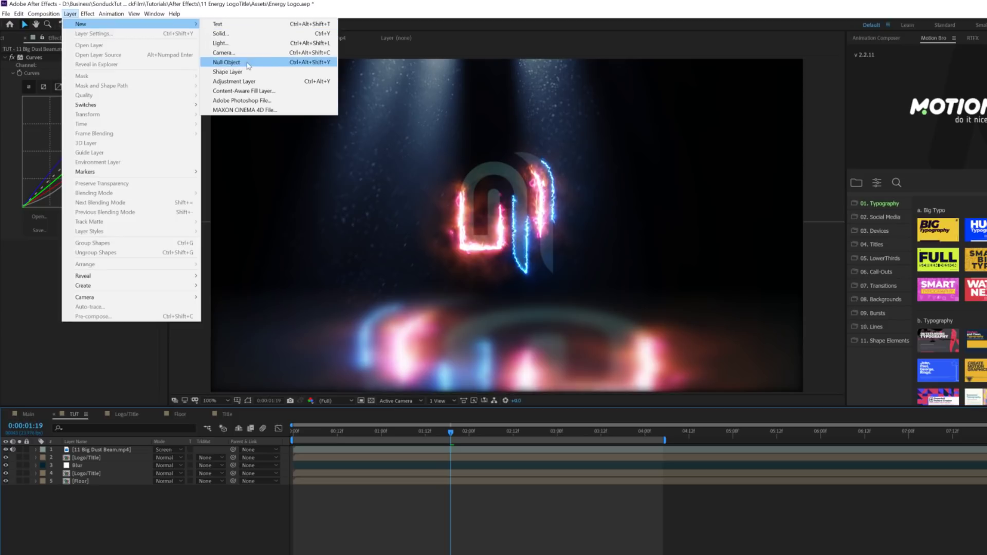
click(238, 84)
click(88, 14)
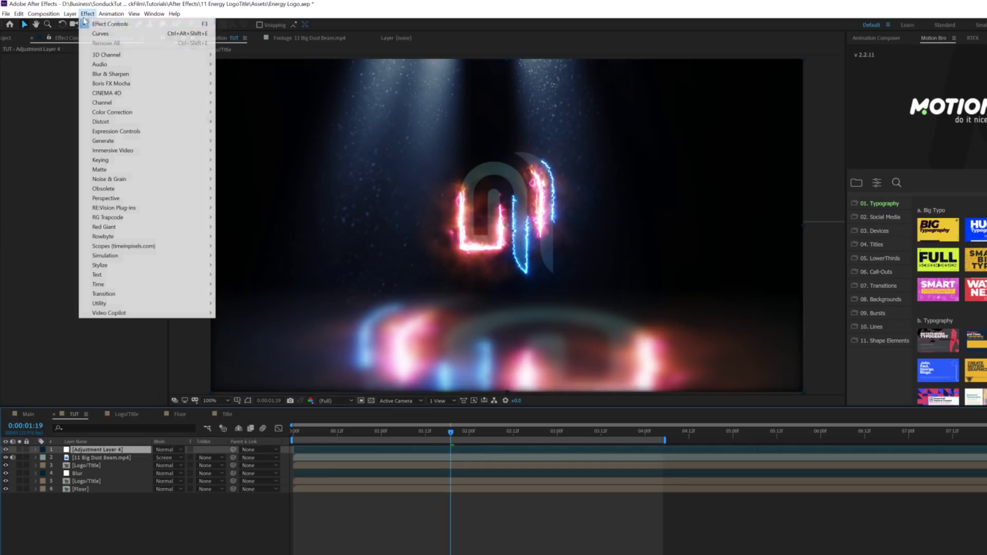
mouse_move(143, 179)
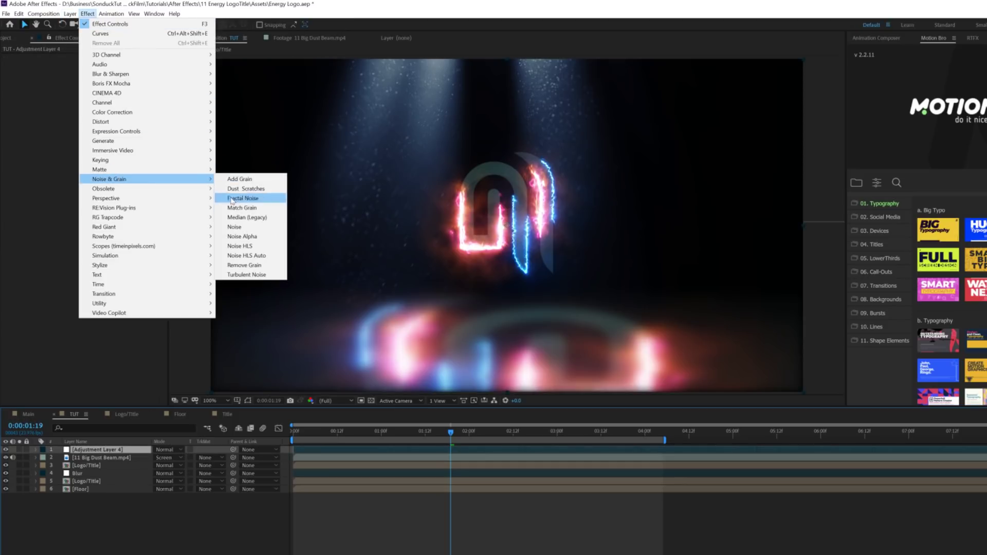
click(234, 226)
click(95, 65)
text(7)
key(Return)
click(94, 73)
key(period)
key(period)
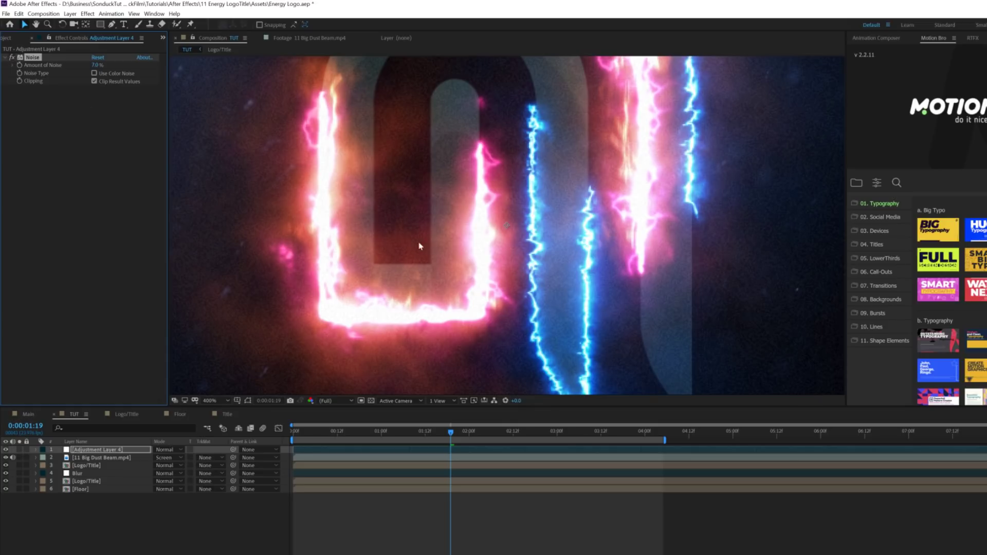
key(comma)
key(comma)
key(period)
key(comma)
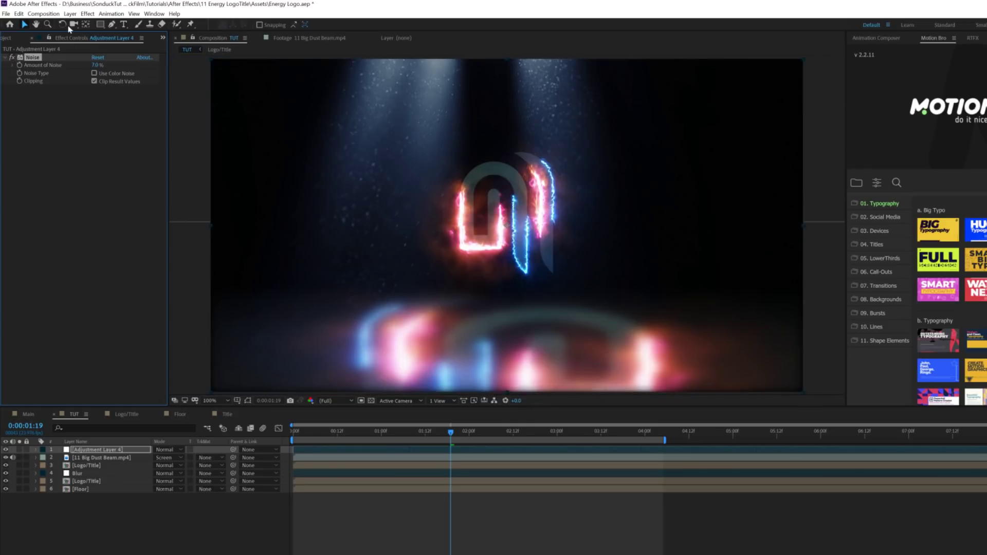
Step: Add Curves: darken shadows, lift highlights, and pull down the Red channel
click(87, 14)
mouse_move(109, 114)
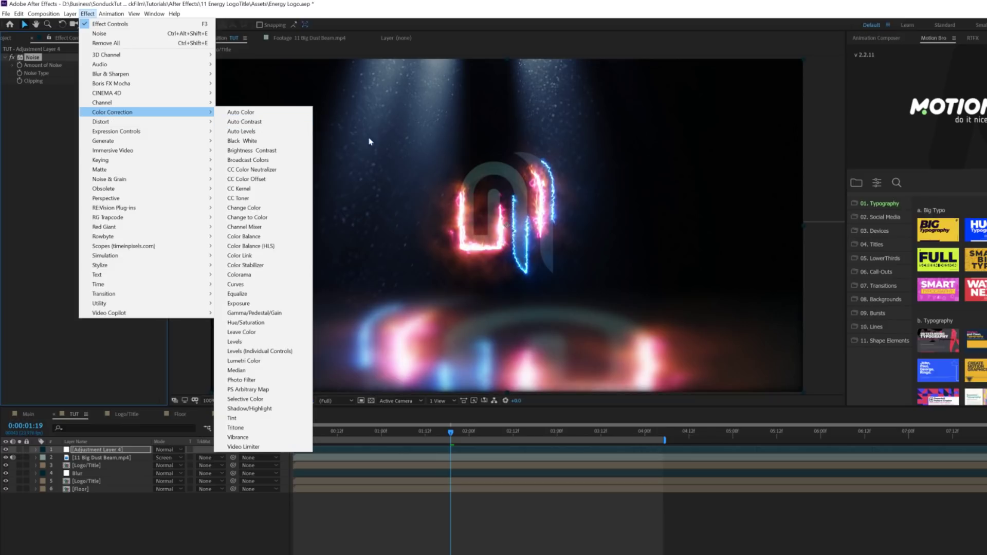
click(236, 285)
drag(51, 211, 55, 217)
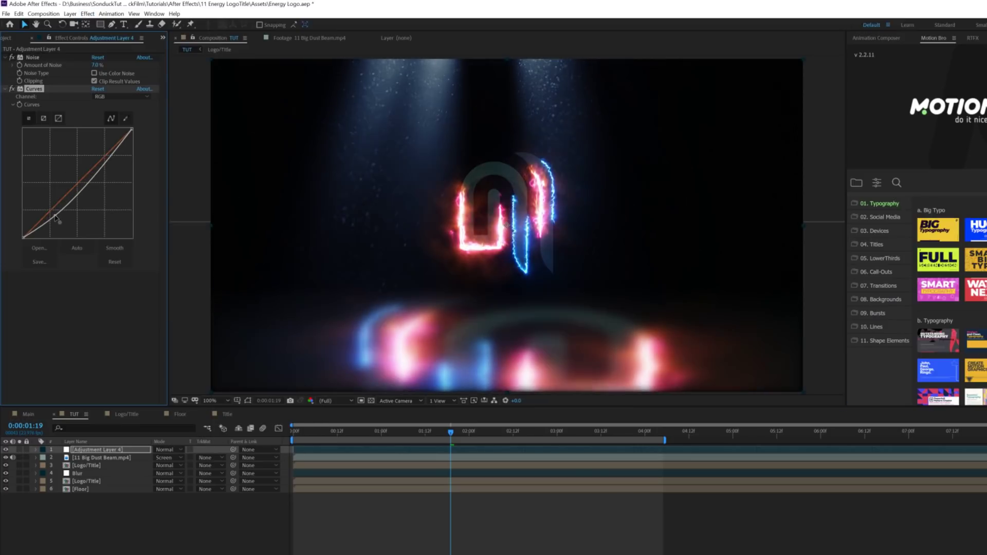
drag(102, 165, 101, 167)
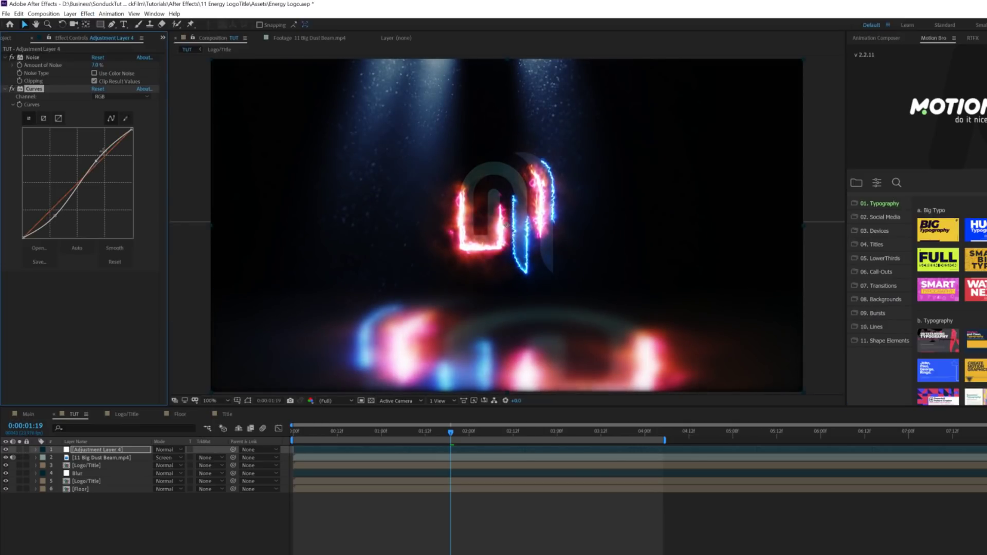
click(109, 96)
click(102, 116)
drag(75, 190, 78, 192)
Step: Check the grade on the finished logo and the burning frame around 2:03
click(478, 152)
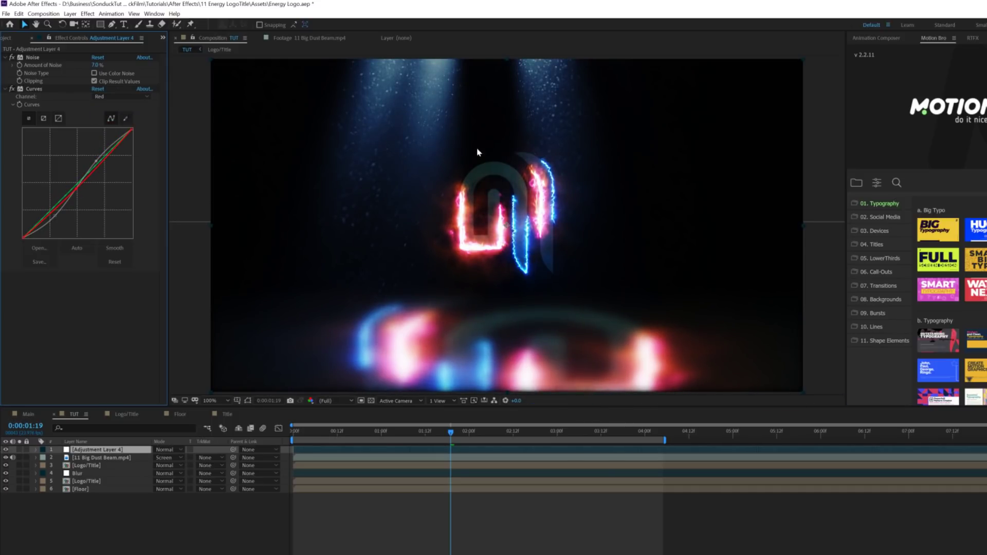
click(617, 434)
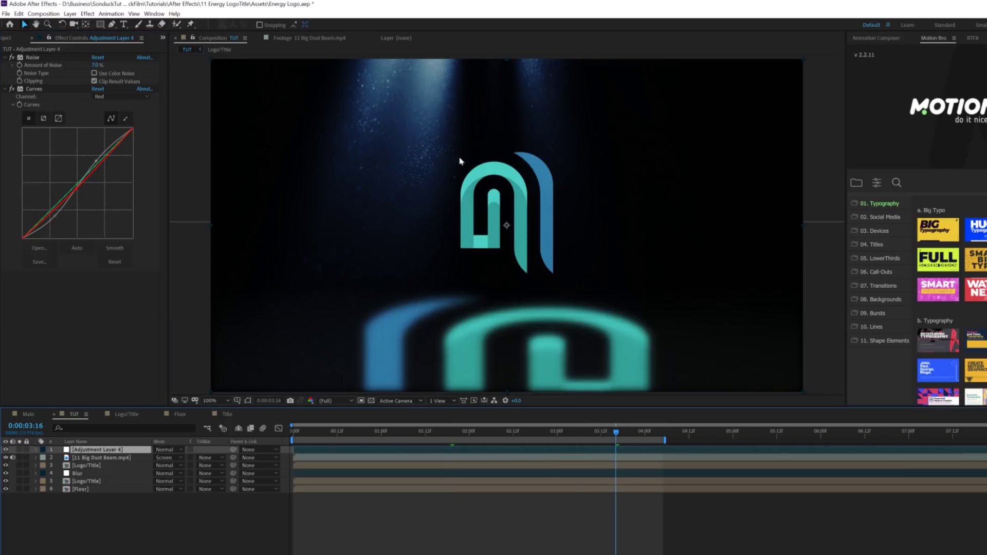
click(481, 433)
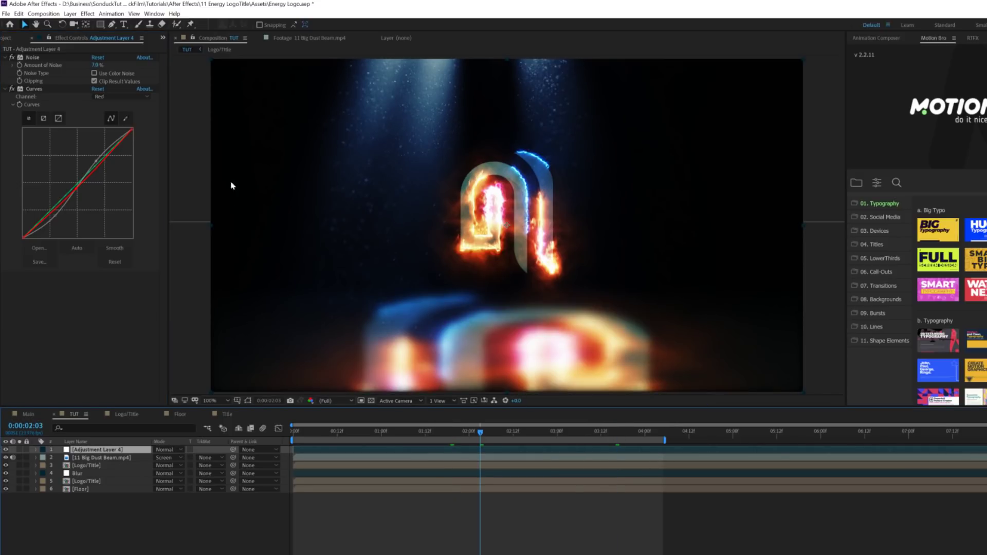
click(455, 433)
click(85, 14)
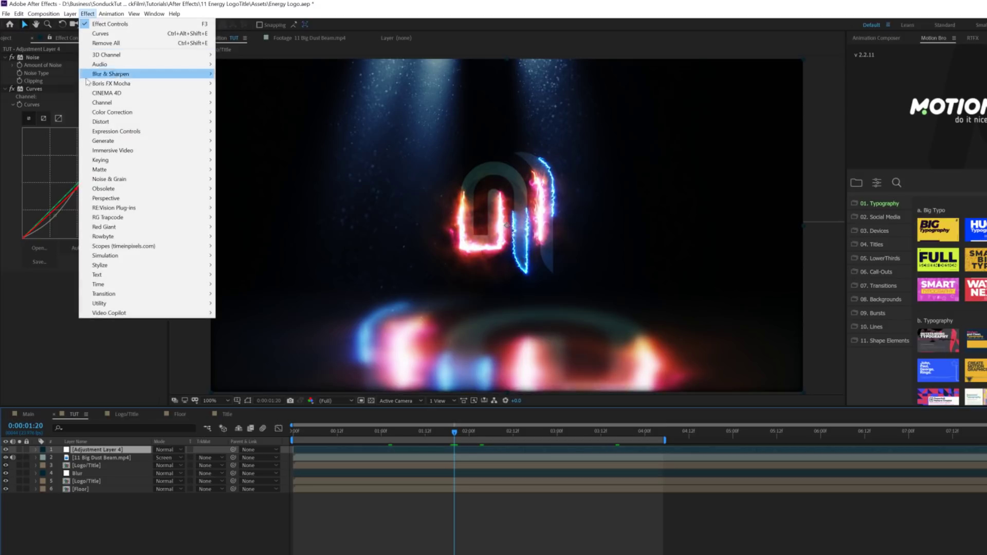
Step: Apply Optics Compensation to the adjustment layer, raise Field of View, and enable Reverse Lens Distortion
mouse_move(154, 122)
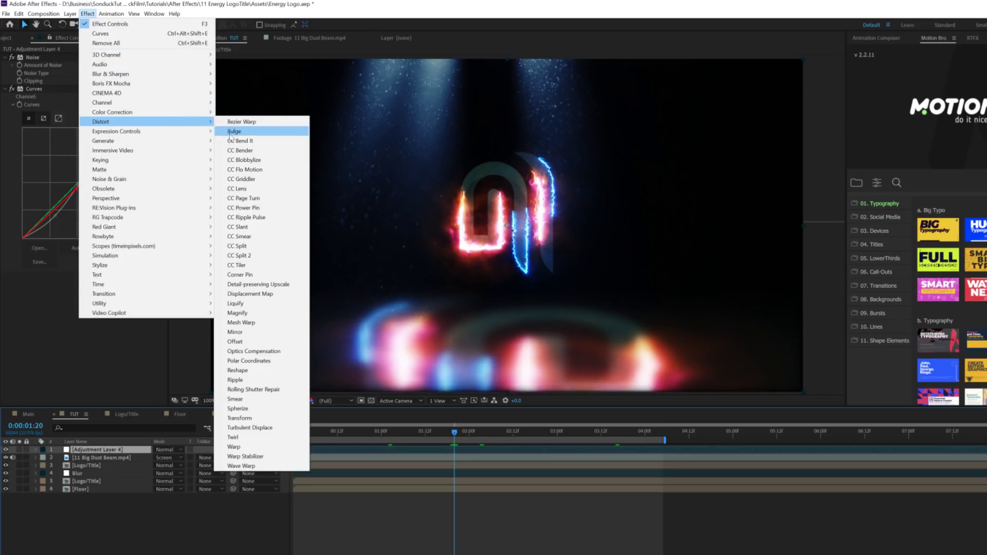
click(253, 351)
drag(302, 437, 286, 439)
drag(94, 286, 485, 300)
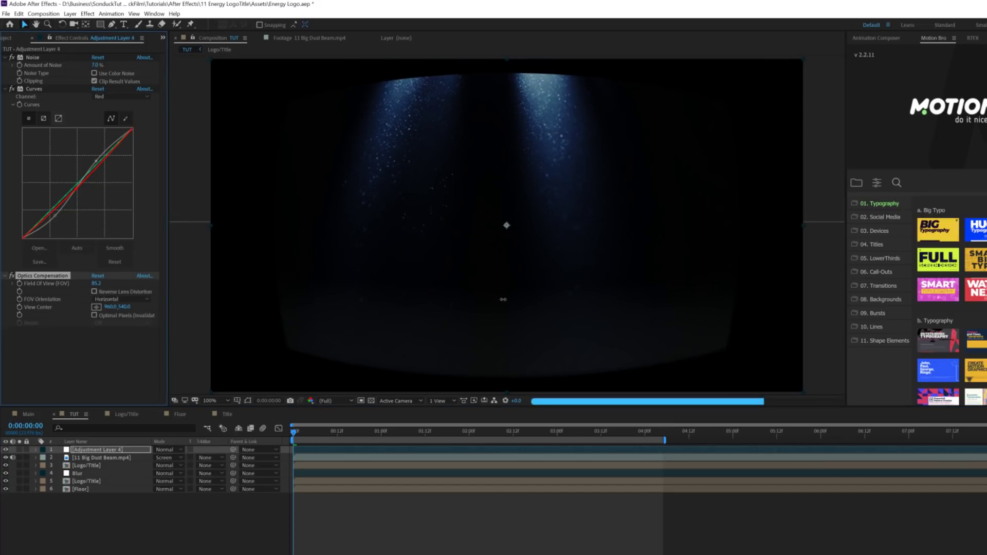
click(94, 292)
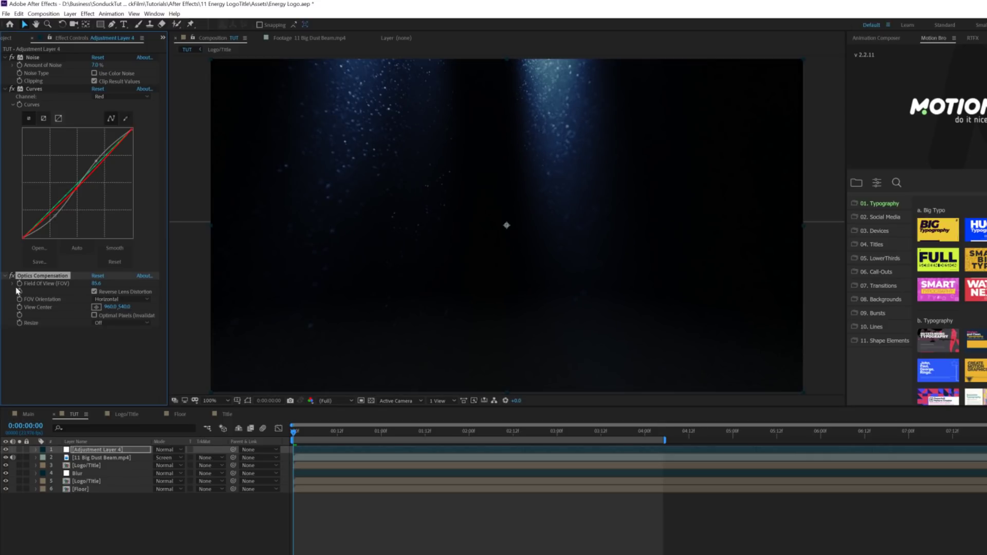
Step: Fine-tune the Field of View near five seconds and play a preview
drag(701, 437, 736, 435)
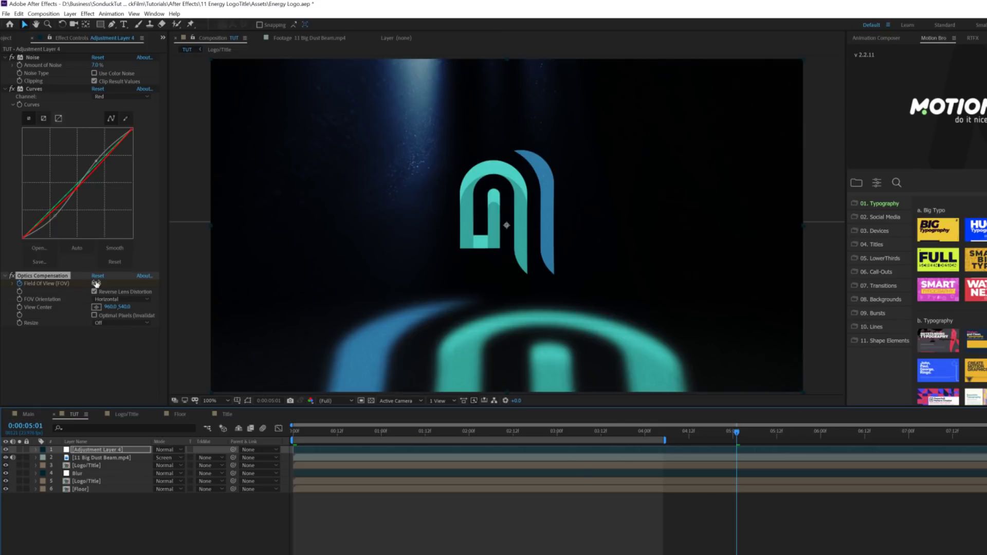
drag(95, 283, 75, 286)
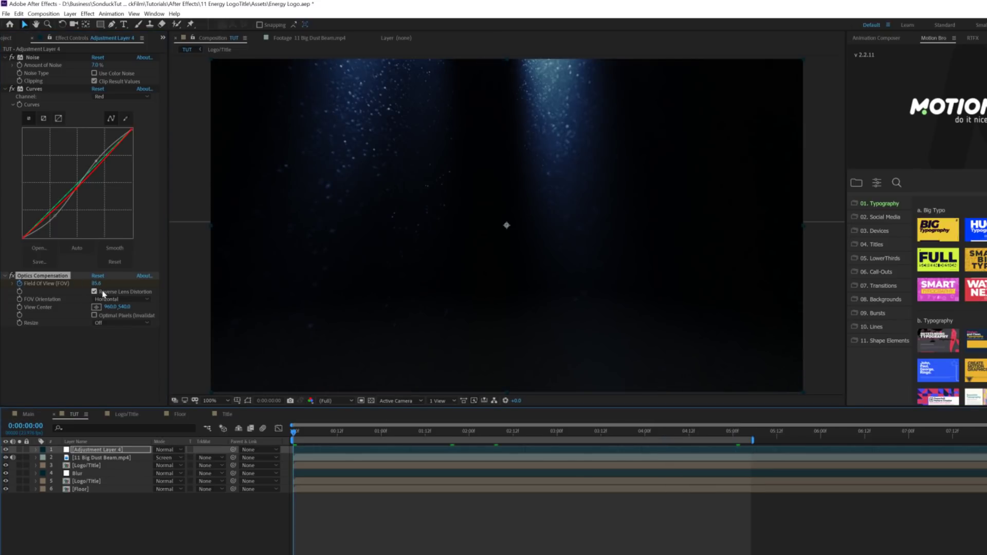
drag(96, 284, 115, 284)
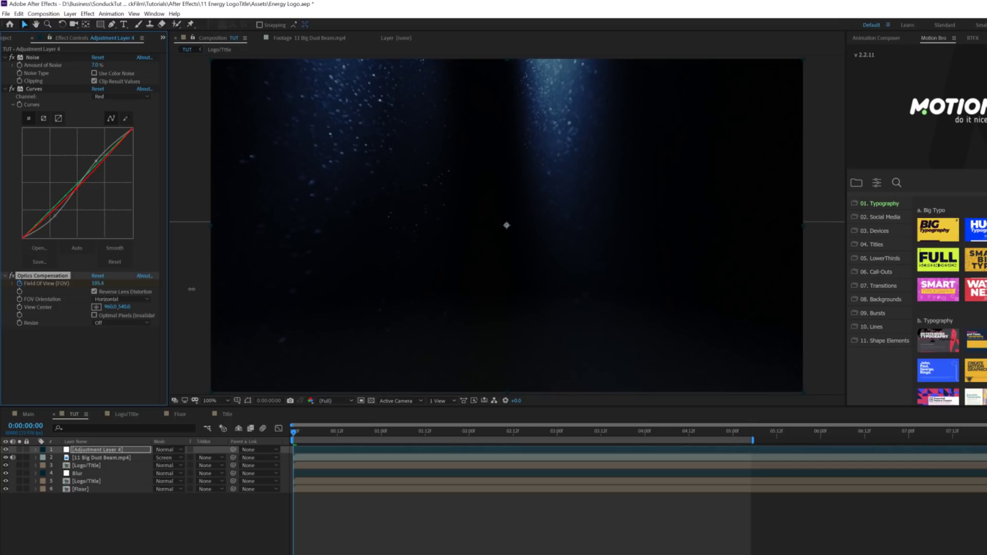
click(189, 528)
key(space)
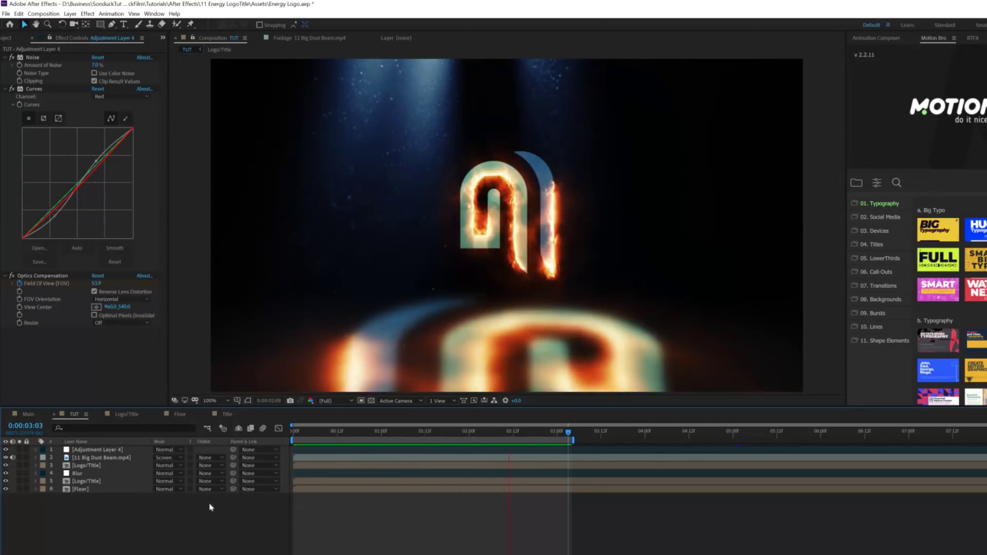
key(space)
Step: Add Null 2 and parent all the other TUT layers to it
click(70, 14)
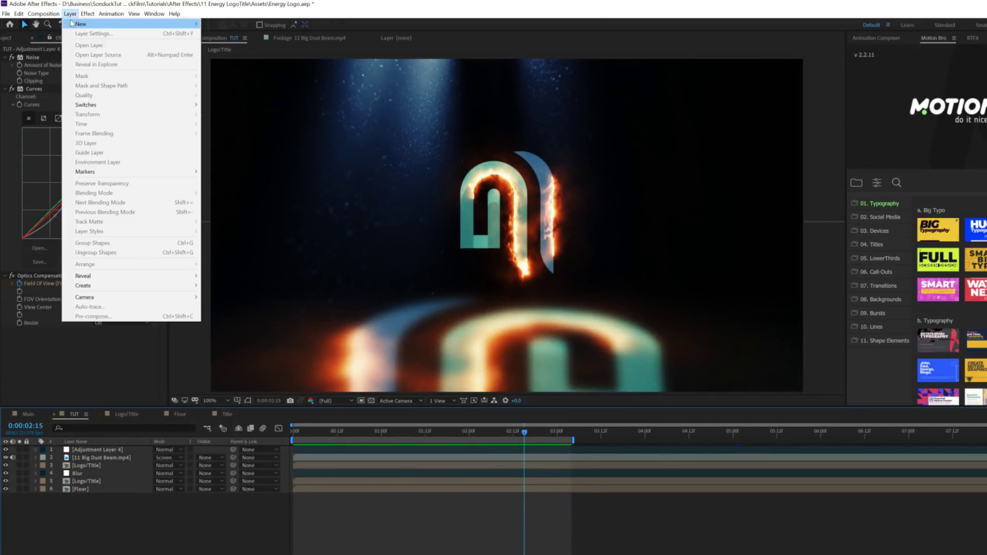
mouse_move(83, 24)
click(227, 62)
drag(57, 520, 80, 460)
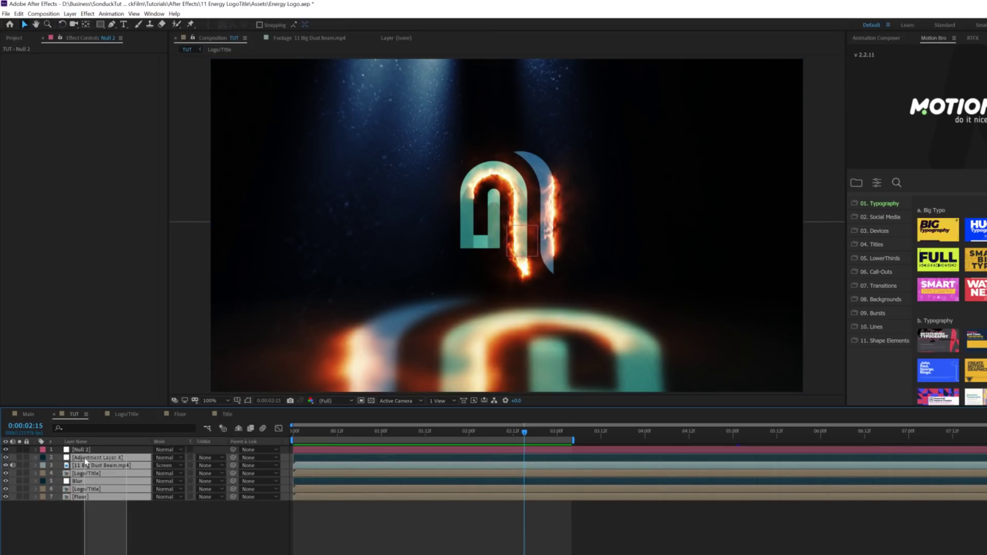
drag(158, 461, 79, 450)
Step: Keyframe Null 2's Scale from 100% at 0:00 to 109% at 5:00 and preview it
key(s)
click(59, 458)
click(734, 437)
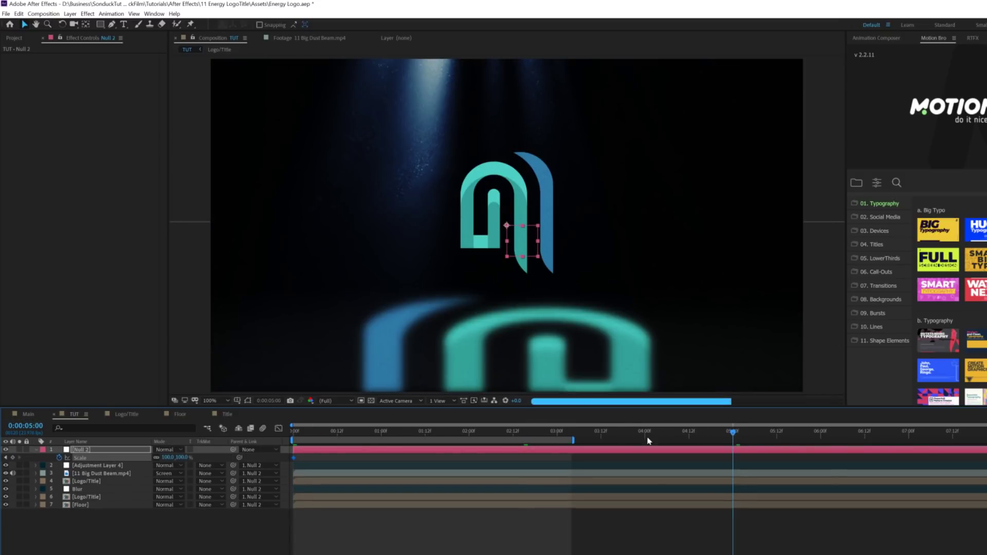
drag(168, 457, 175, 458)
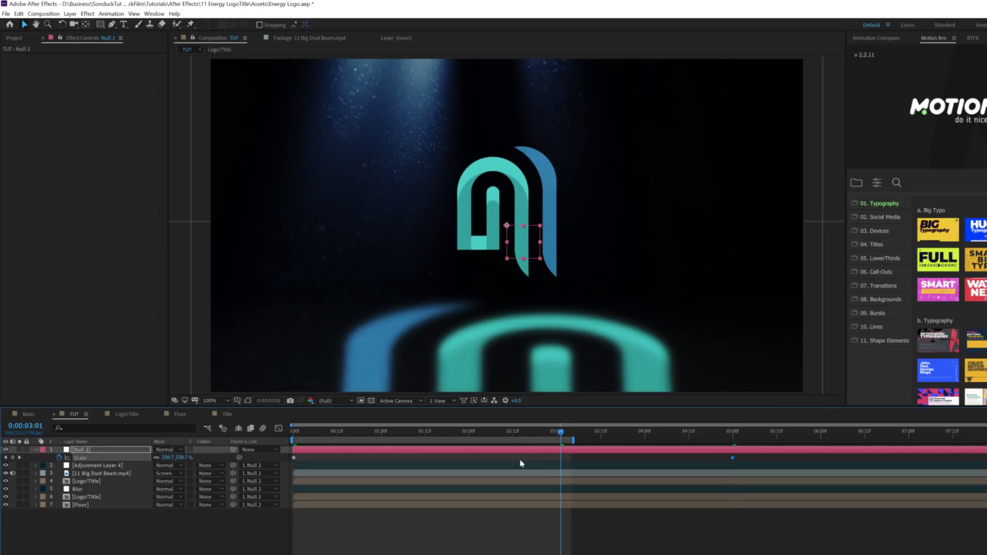
key(space)
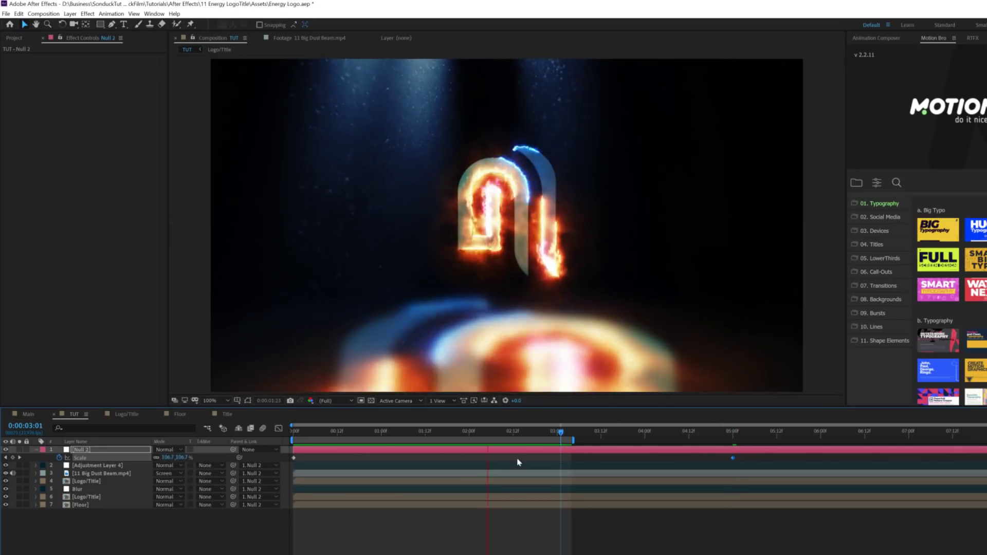